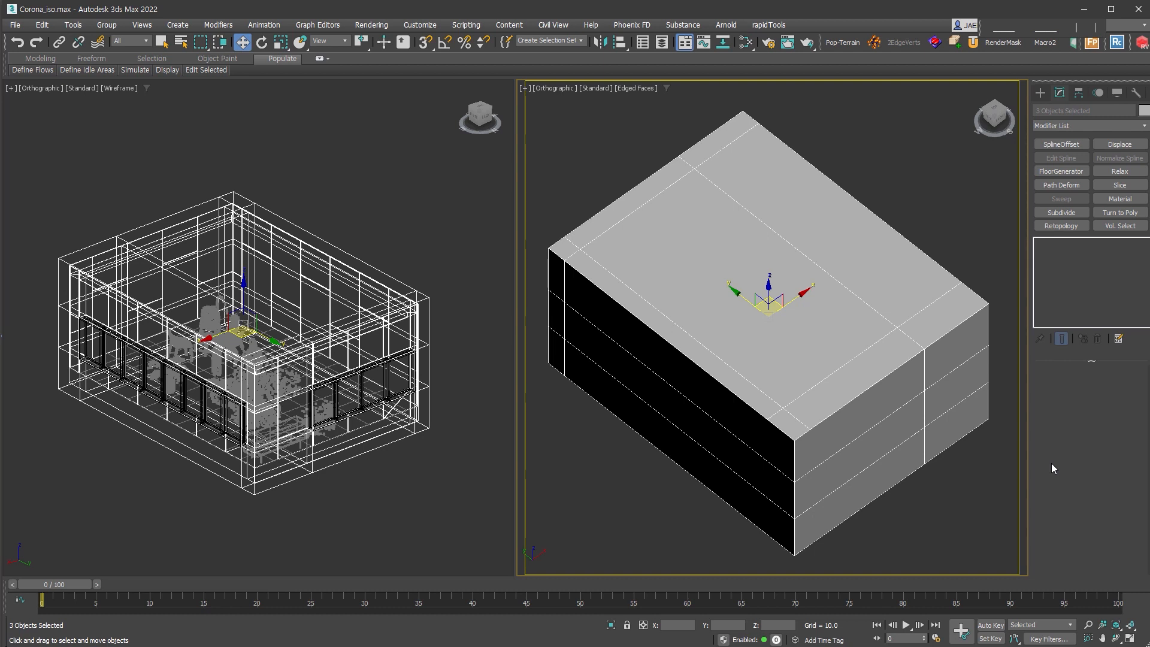
Select the three room shell objects, the ceiling and walls, together in the wireframe view
left_click(653, 474)
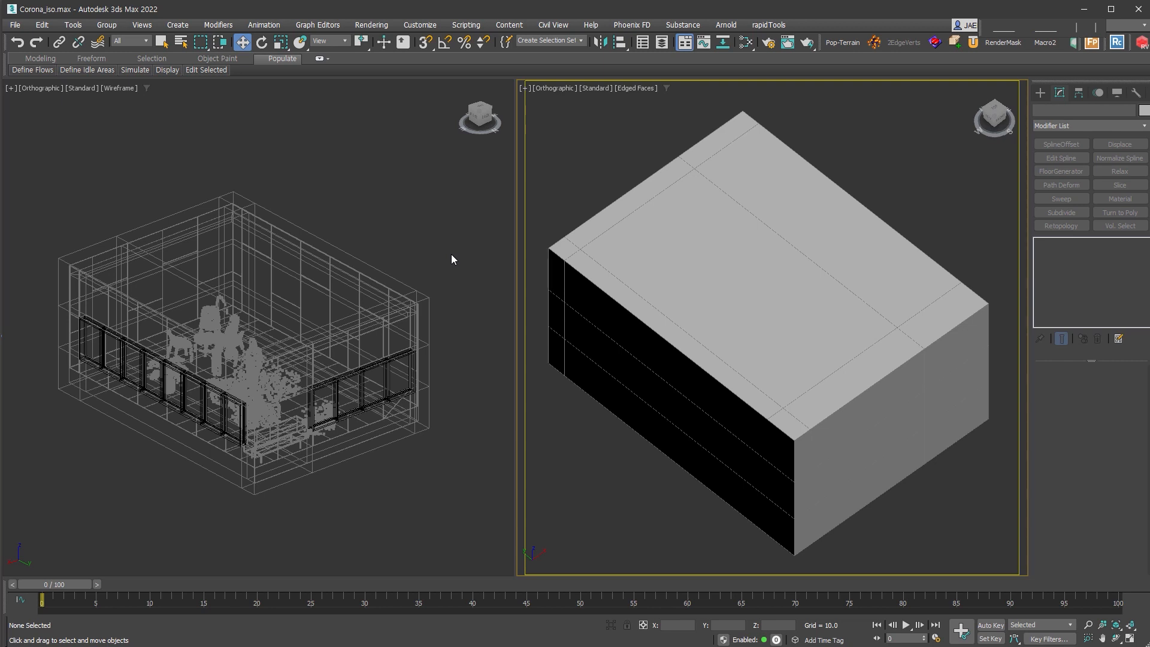
left_click_drag(448, 250, 379, 314)
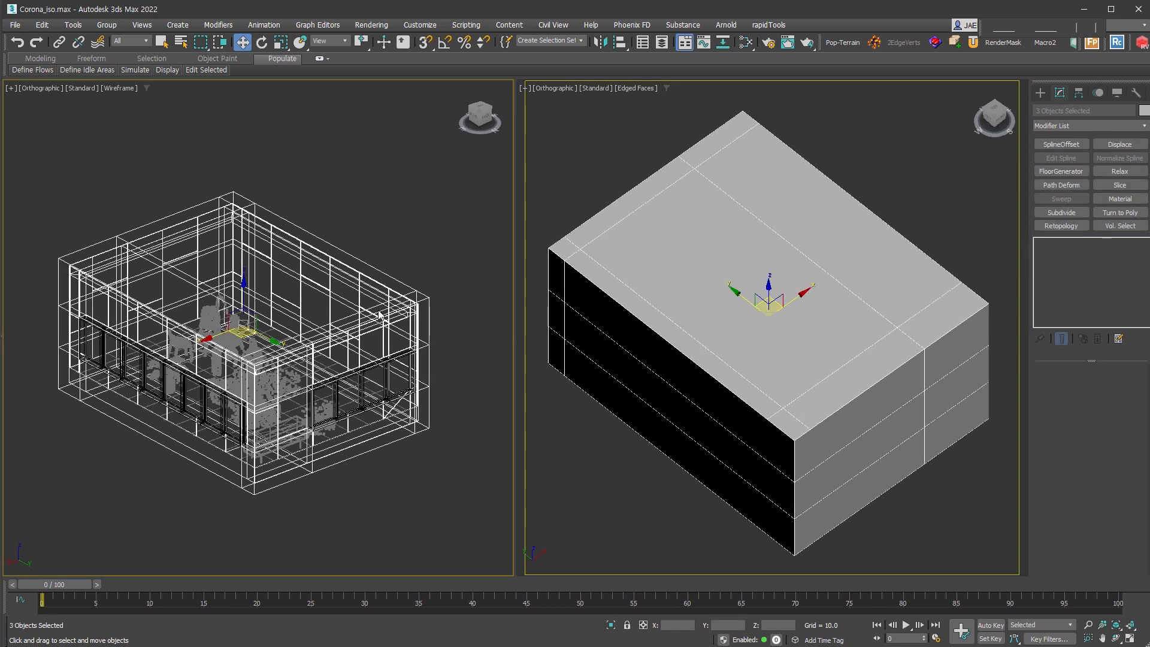
scroll(380, 311, "up", 3)
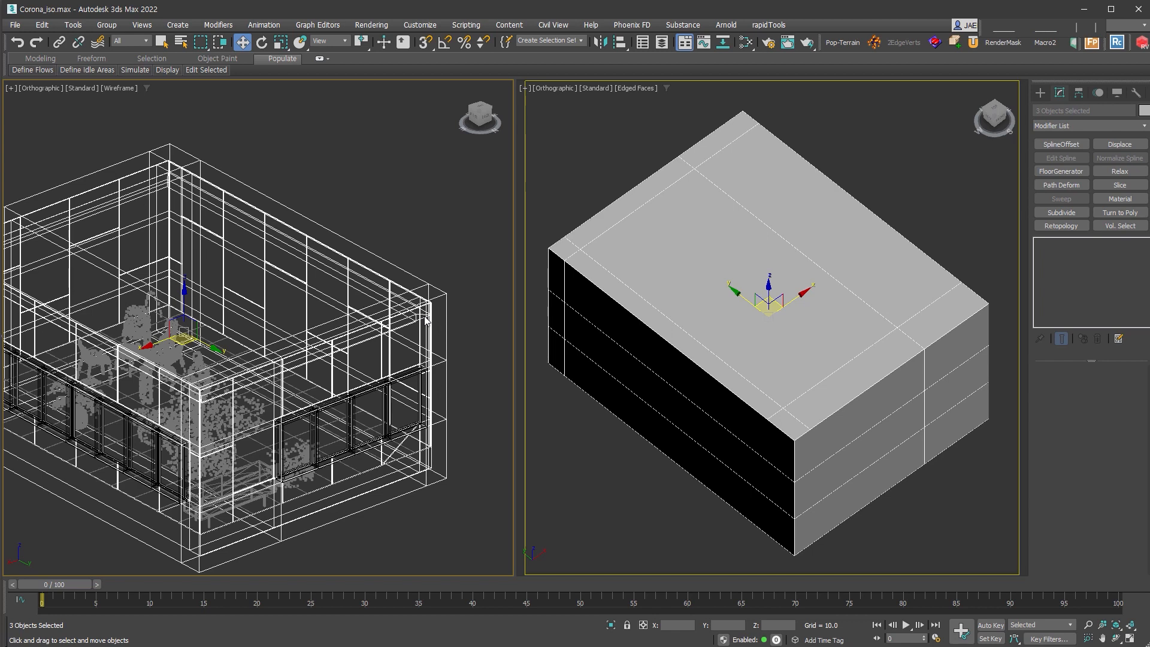
scroll(426, 320, "down", 4)
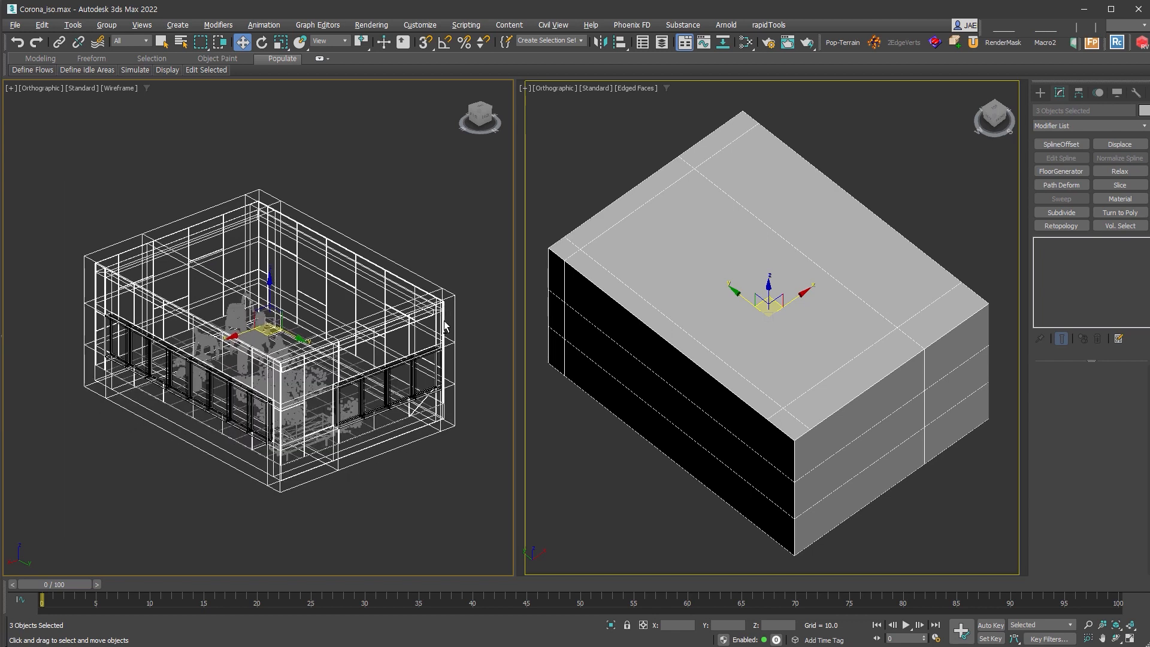
middle_click_drag(426, 322, 443, 328, "alt")
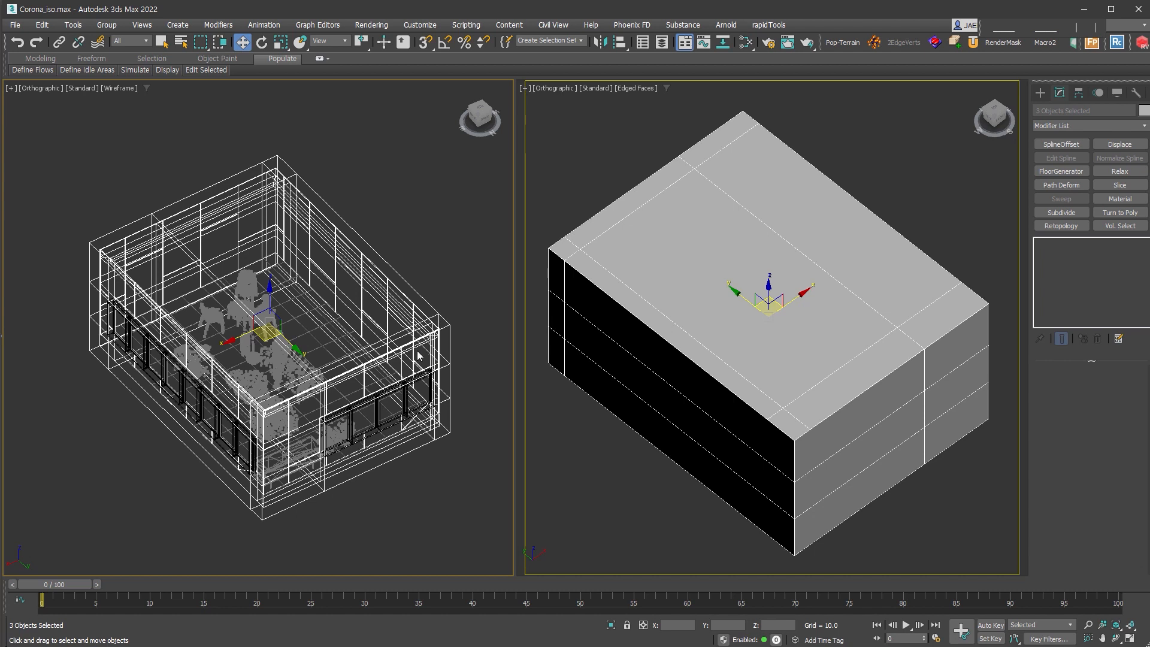
left_click_drag(459, 291, 417, 340)
left_click_drag(417, 340, 417, 340)
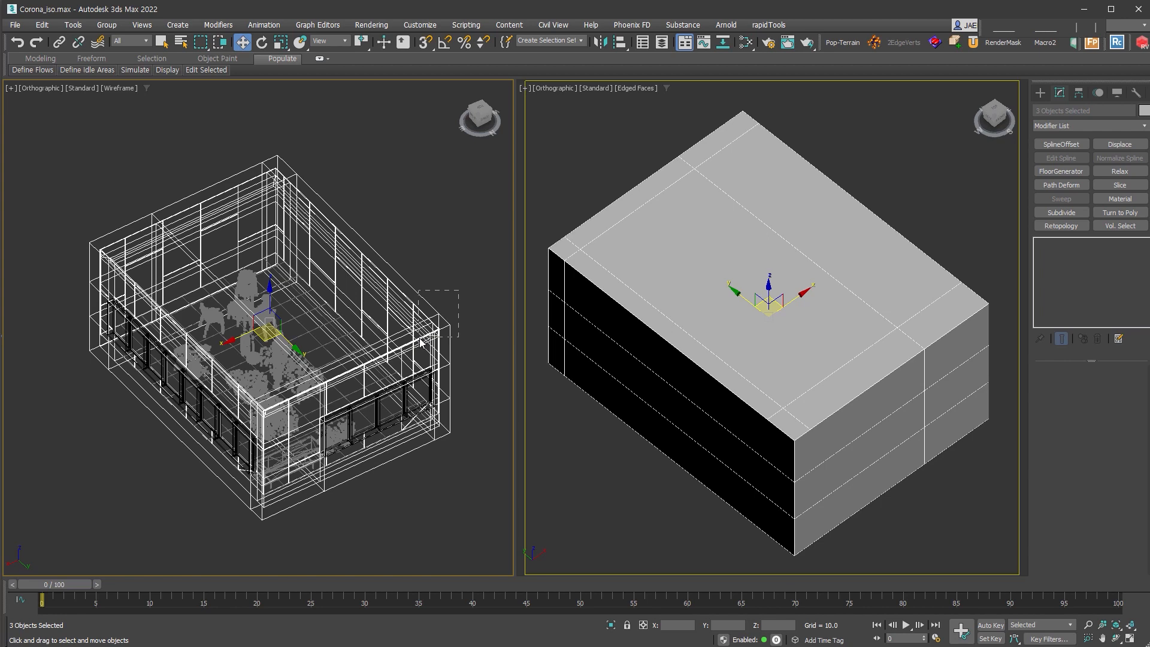
Examine the ceiling and in_wall02 objects individually, including a close look at the wall panel joints
left_click(350, 272)
left_click(360, 272)
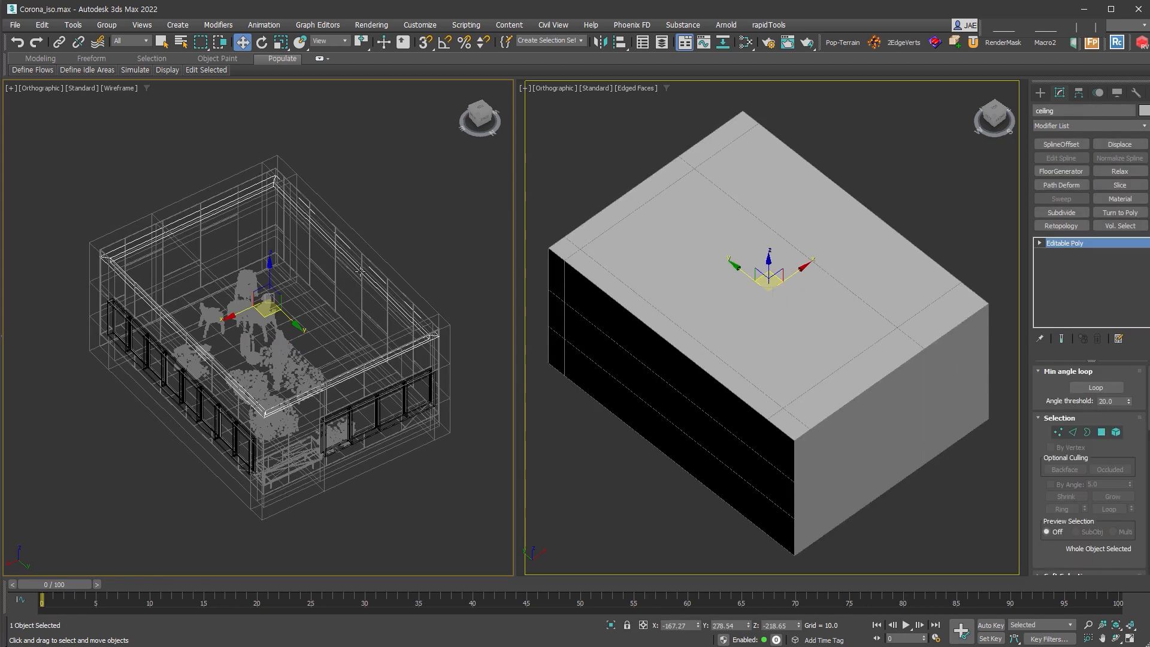
left_click(339, 280)
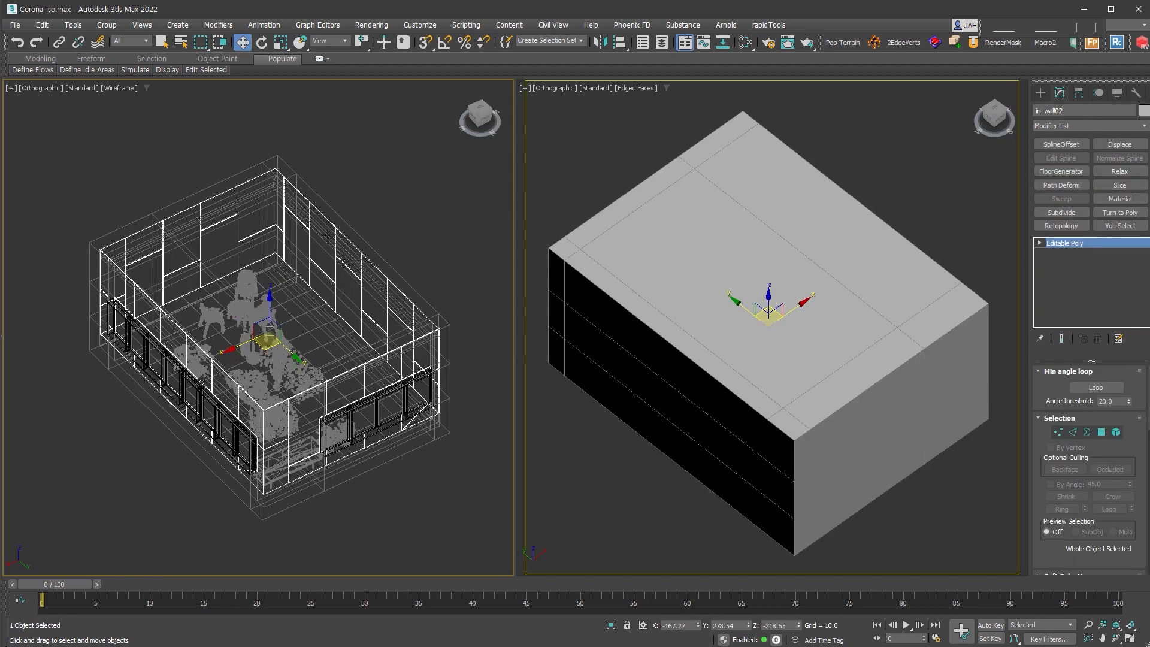
scroll(371, 220, "up", 6)
scroll(372, 219, "up", 5)
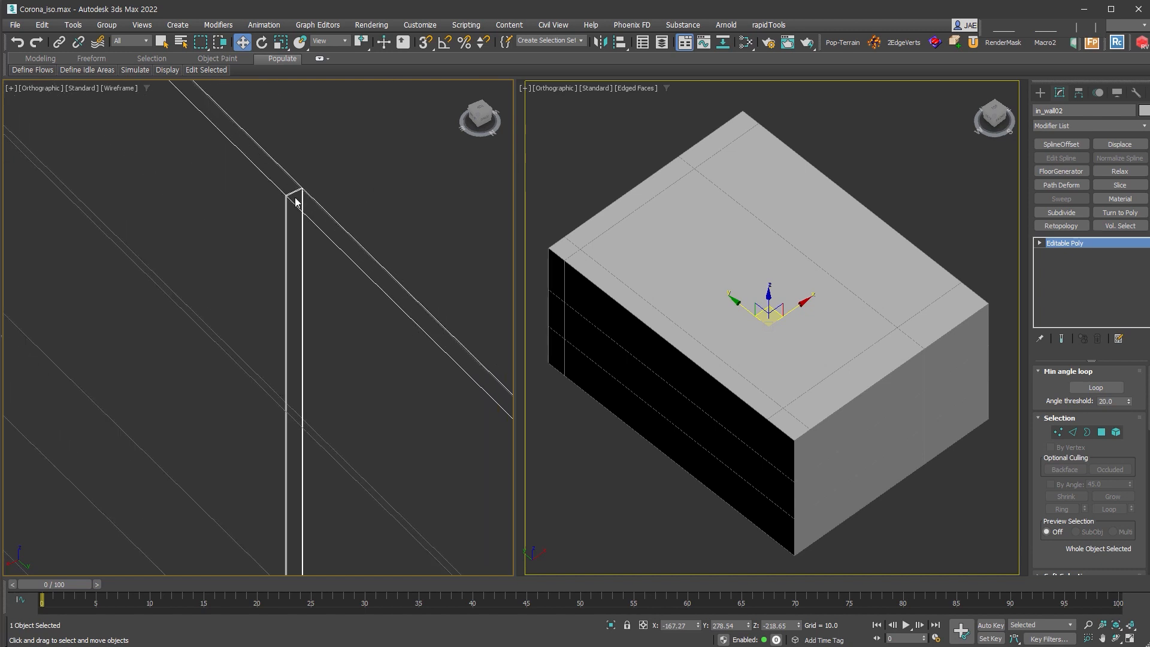
key("z")
Select the three room shell objects together and apply a shared Slice modifier along Z, set to Remove Positive
left_click_drag(381, 197, 322, 236)
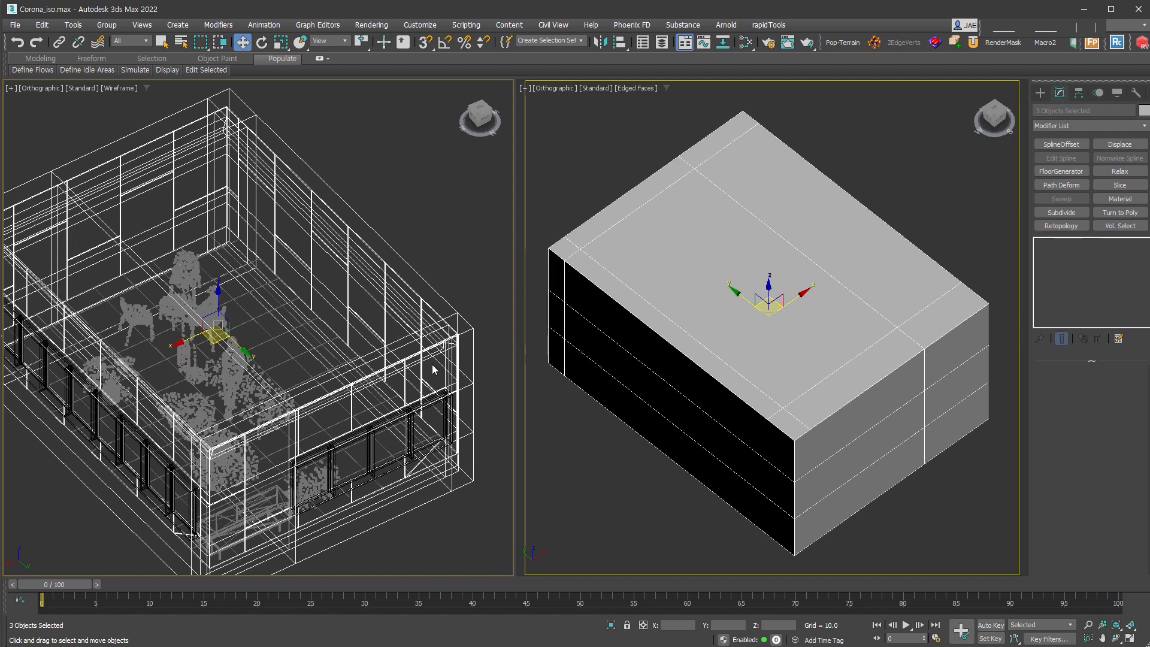
scroll(436, 367, "down", 2)
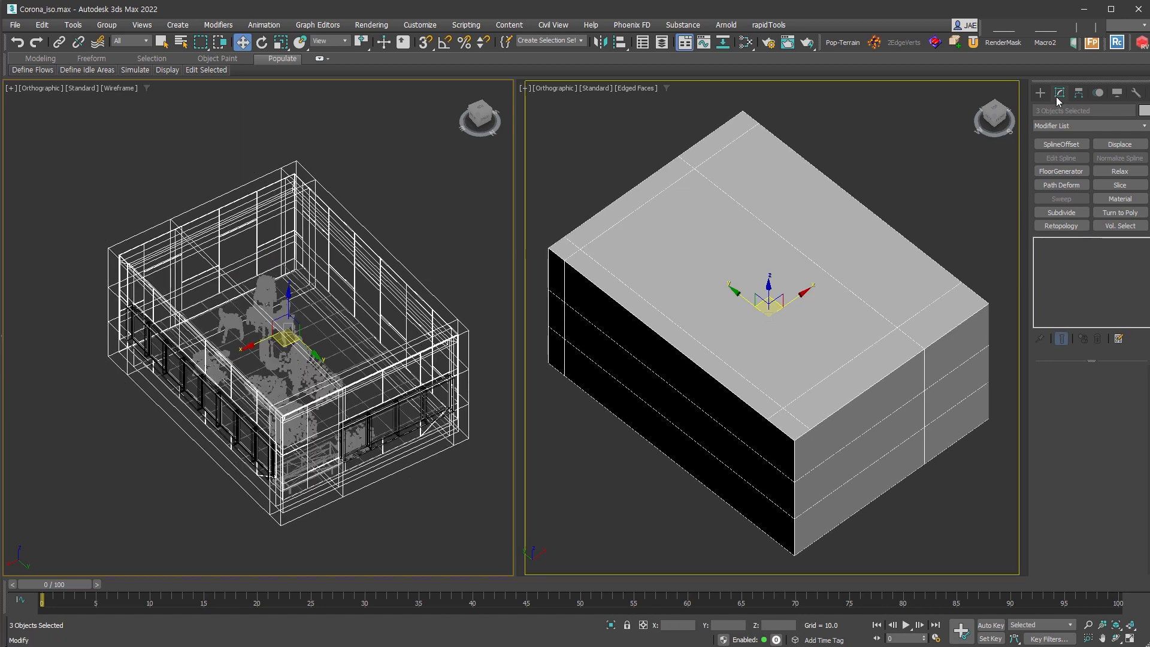
left_click(1119, 185)
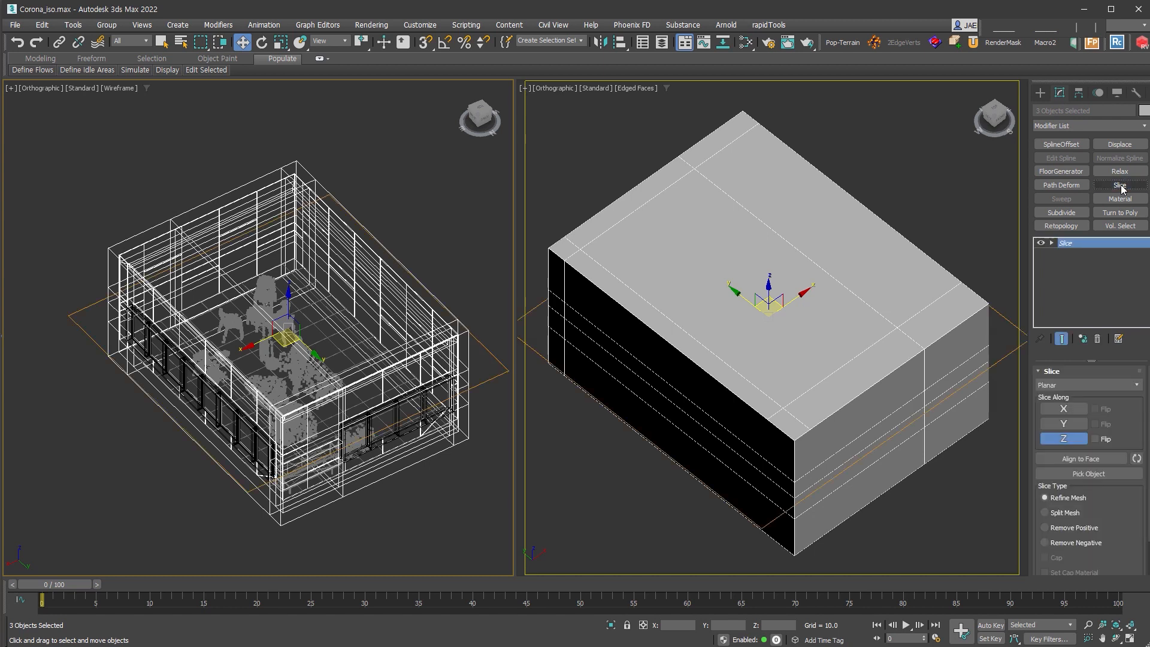
left_click(1091, 531)
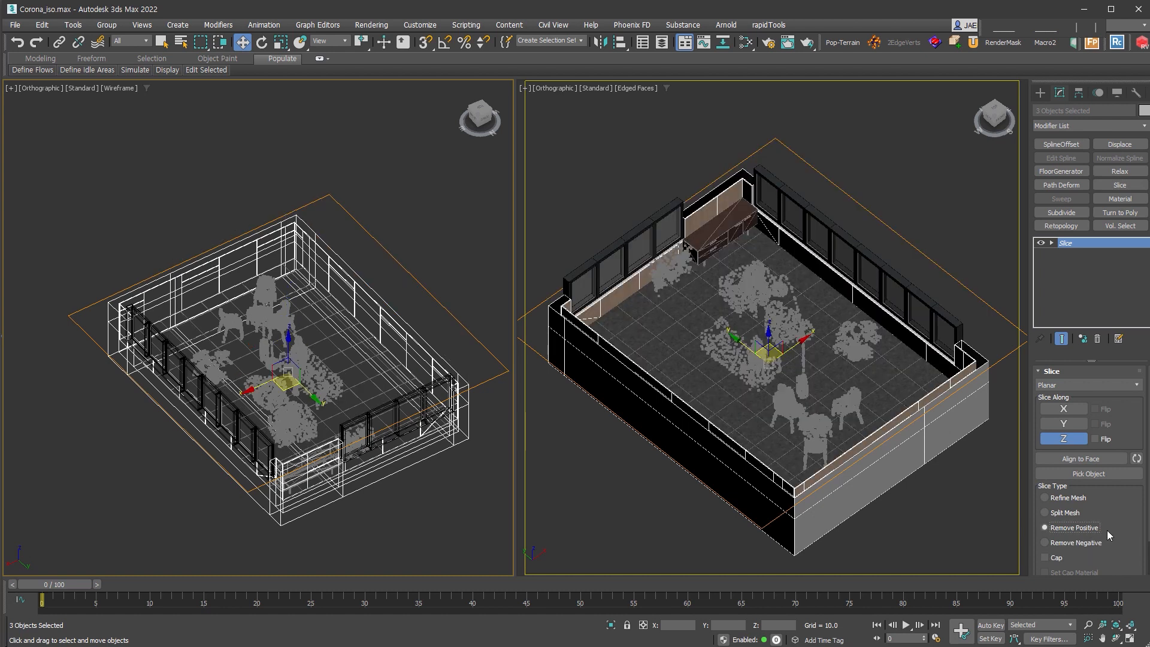
Raise the slice plane along Z by about 1009 units so the walls are cut above the windows
left_click(1052, 243)
left_click(1083, 255)
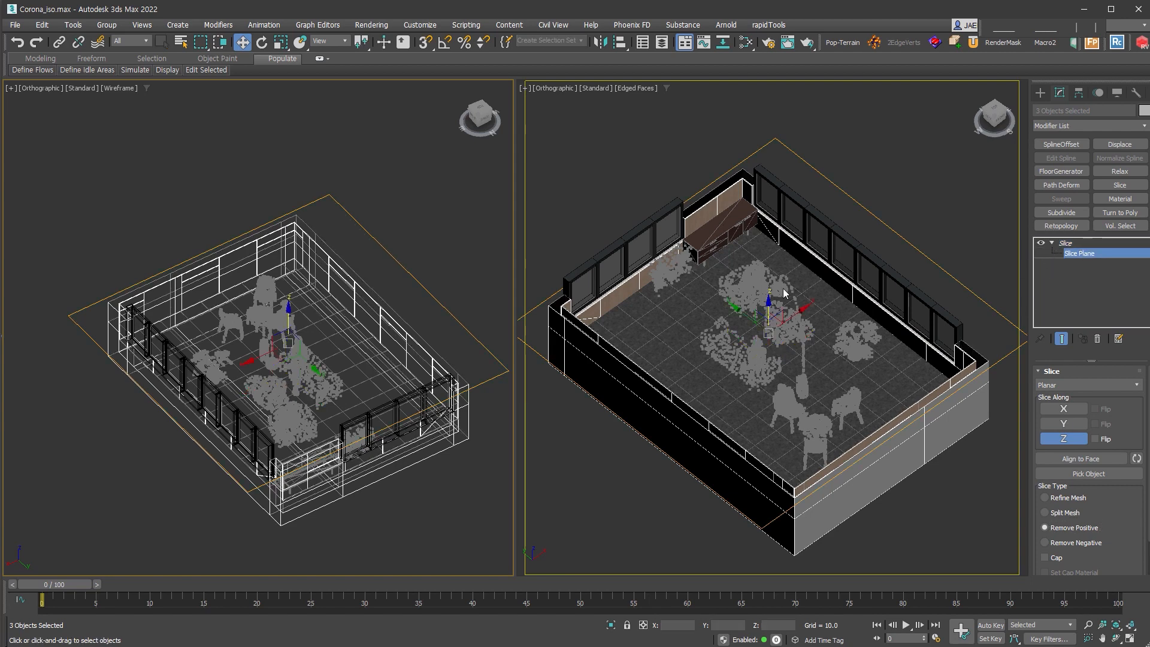
left_click_drag(771, 312, 759, 287)
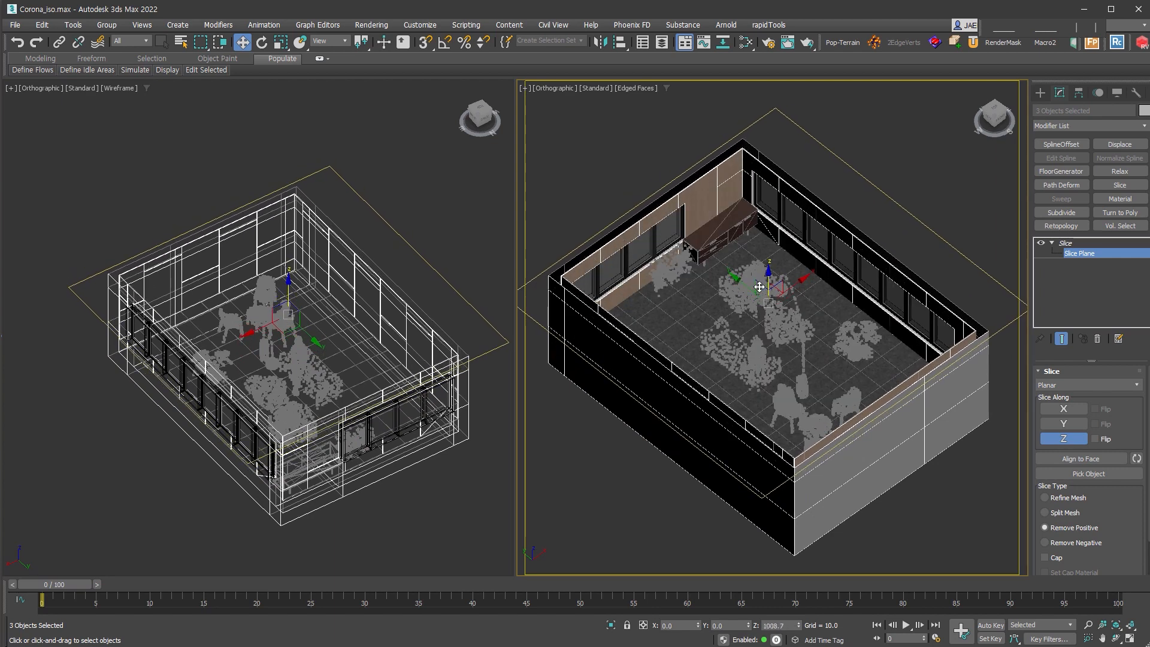
Orbit the shaded viewport to a steeper orthographic angle over the room, save it as the Home view and return to it
middle_click_drag(854, 339, 883, 354, "alt")
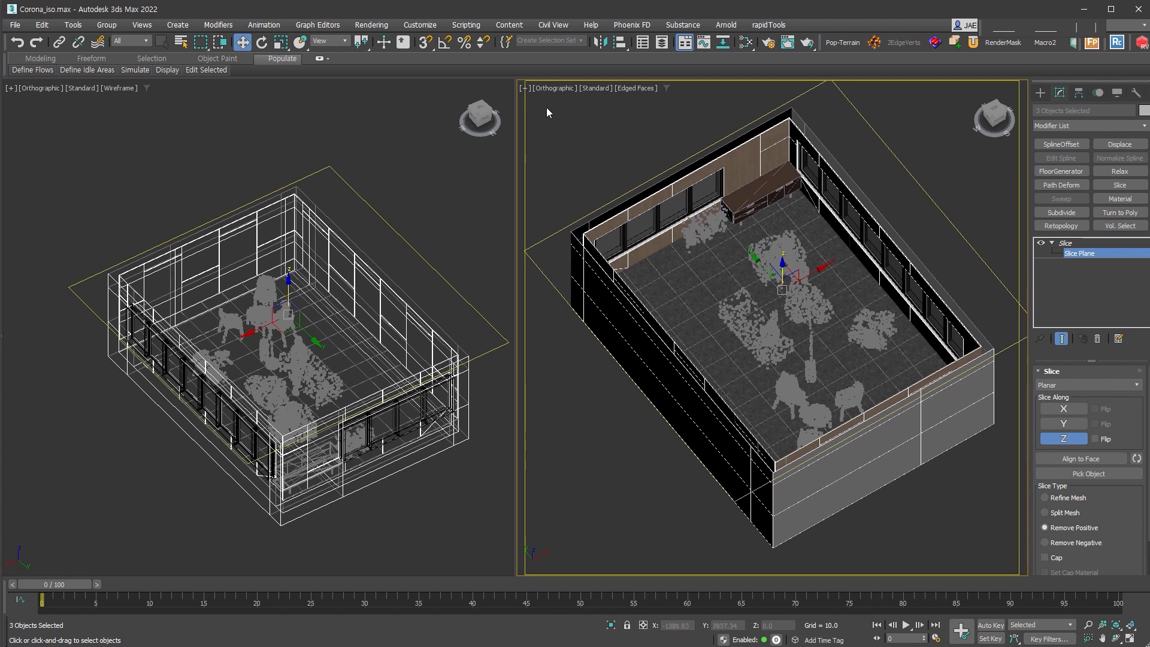
right_click(977, 88)
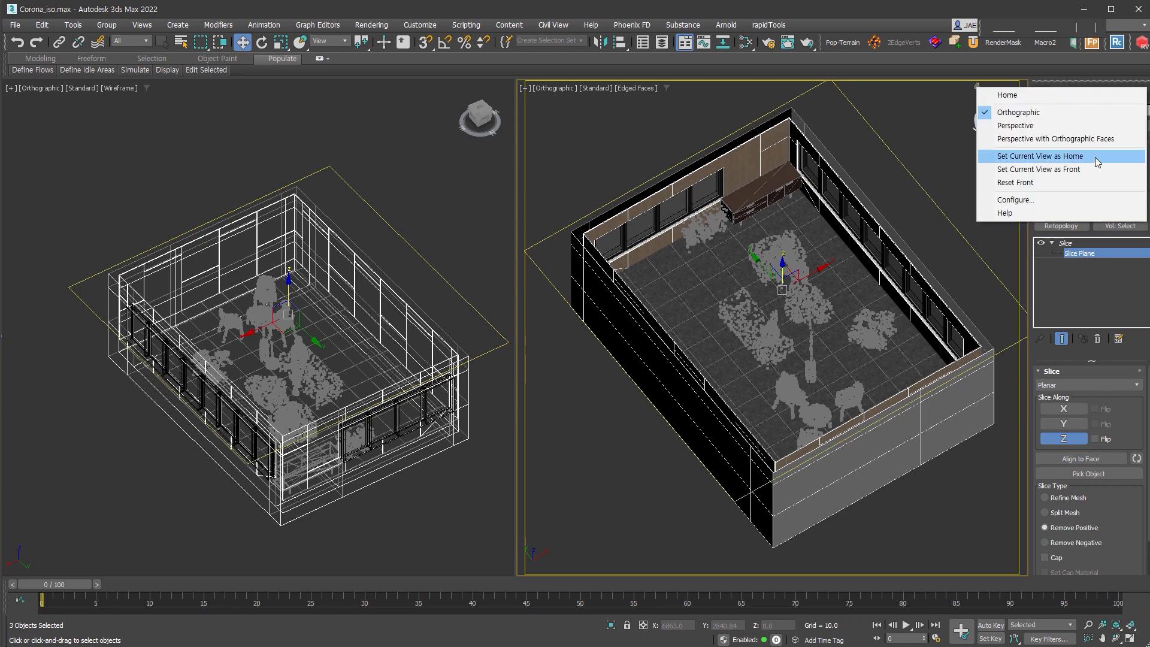
left_click(1095, 158)
middle_click_drag(887, 356, 717, 386)
left_click(977, 86)
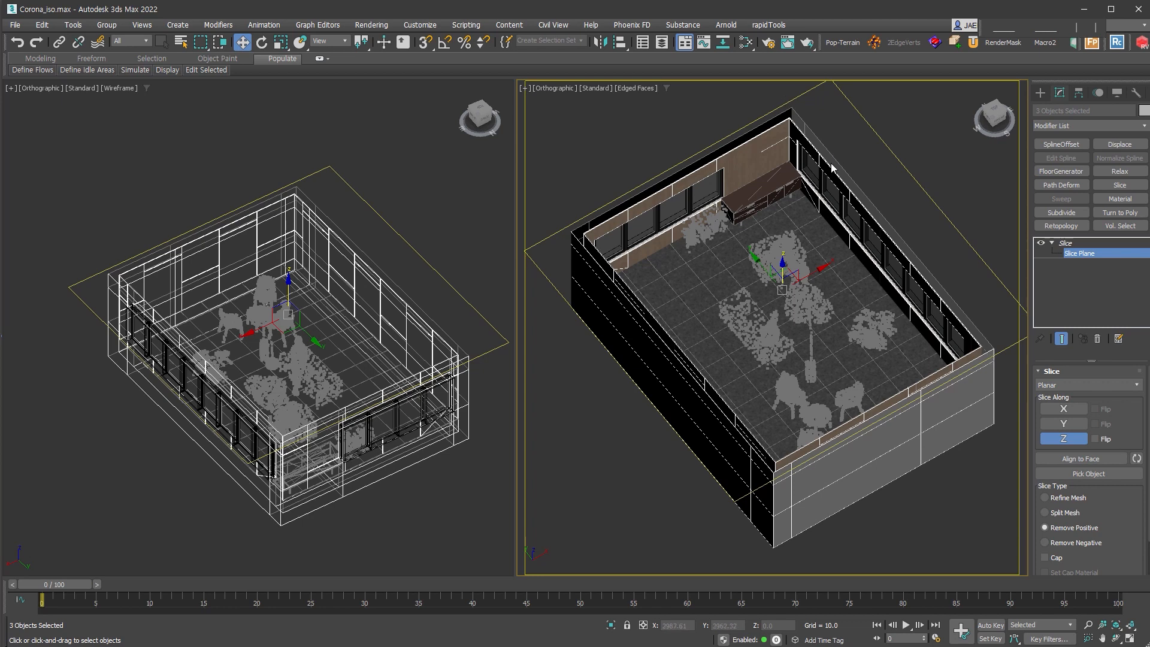
Try to close the open wall tops with a Cap Holes modifier, and remove that modifier
scroll(591, 238, "up", 5)
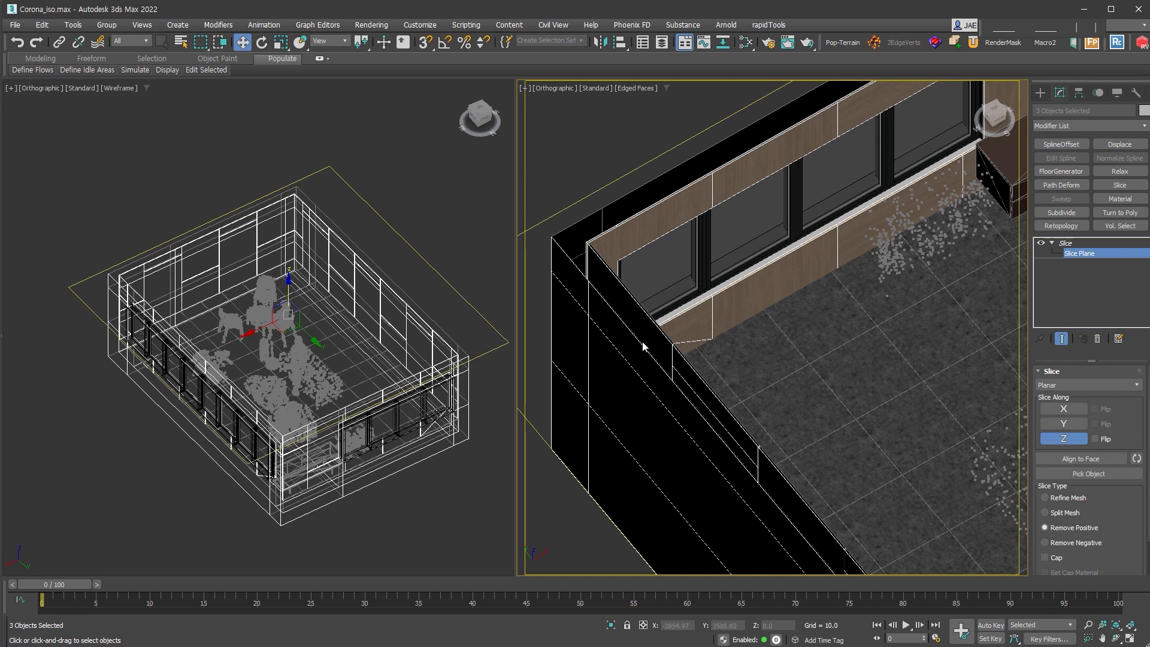
scroll(633, 333, "down", 7)
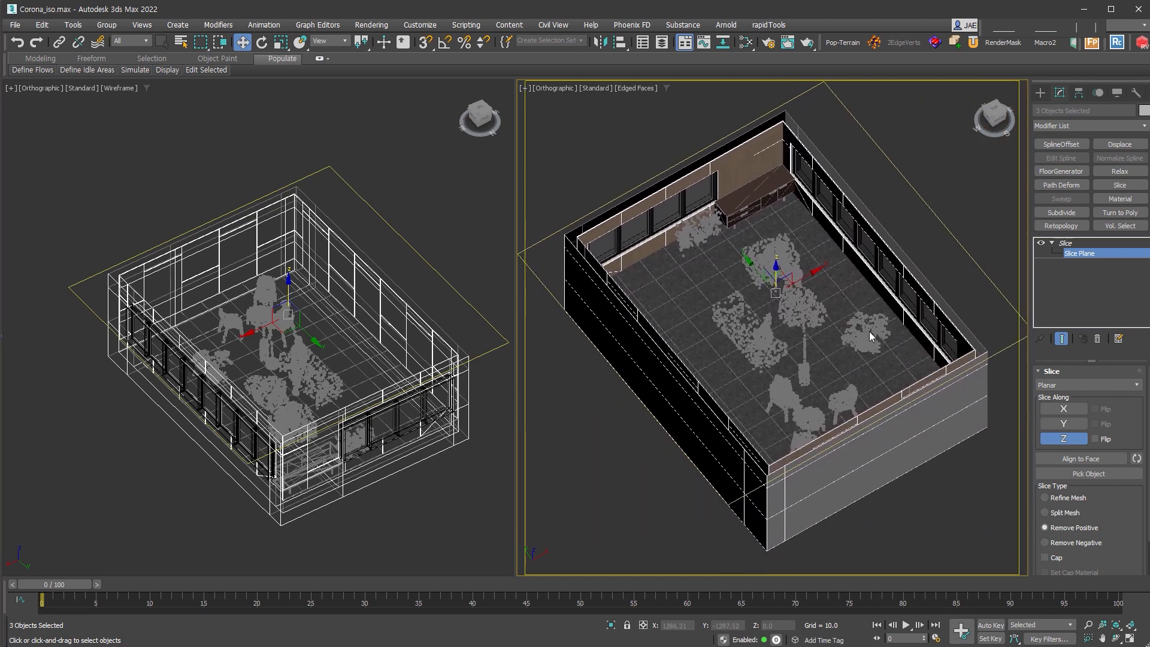
left_click(1059, 124)
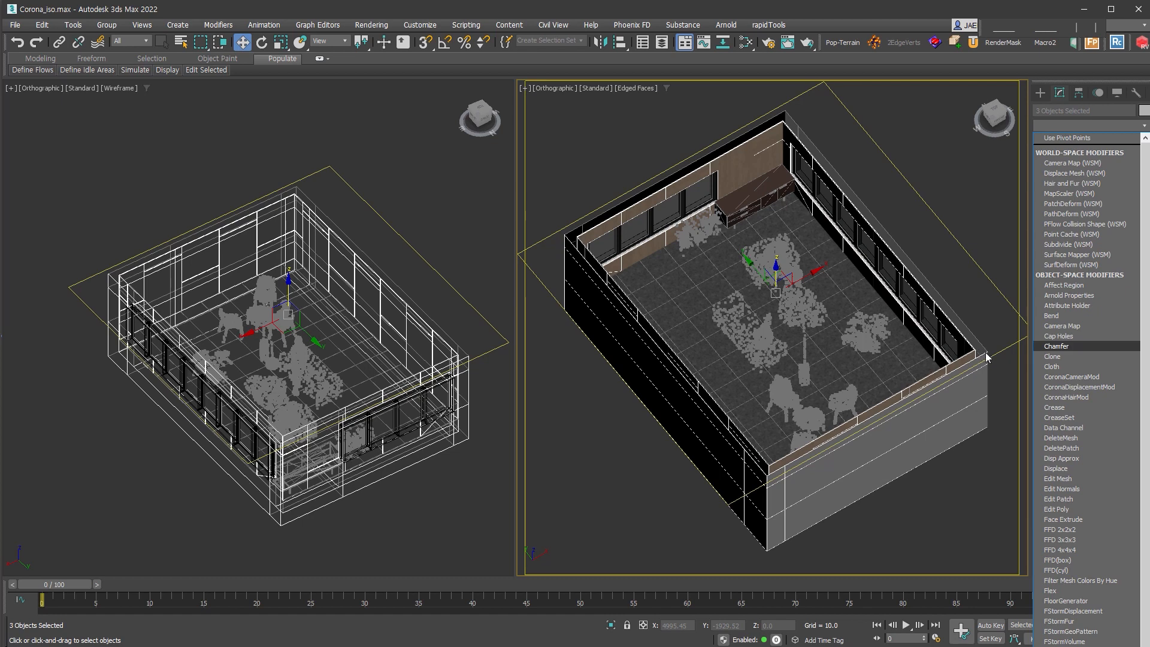
left_click(1058, 336)
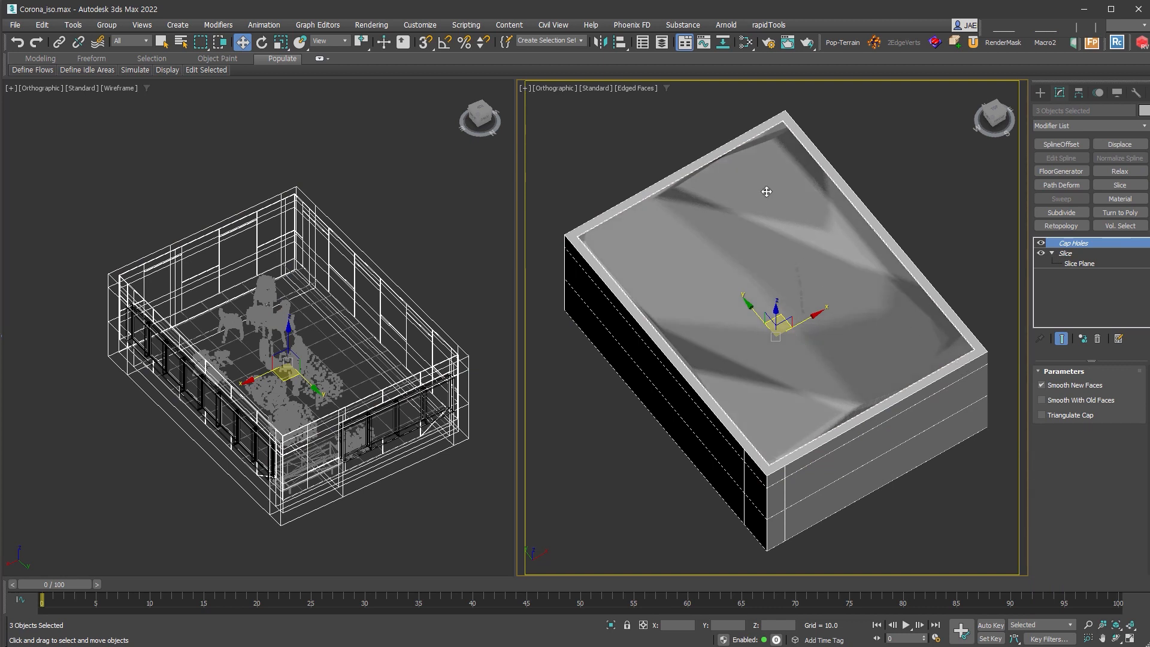
left_click(1097, 340)
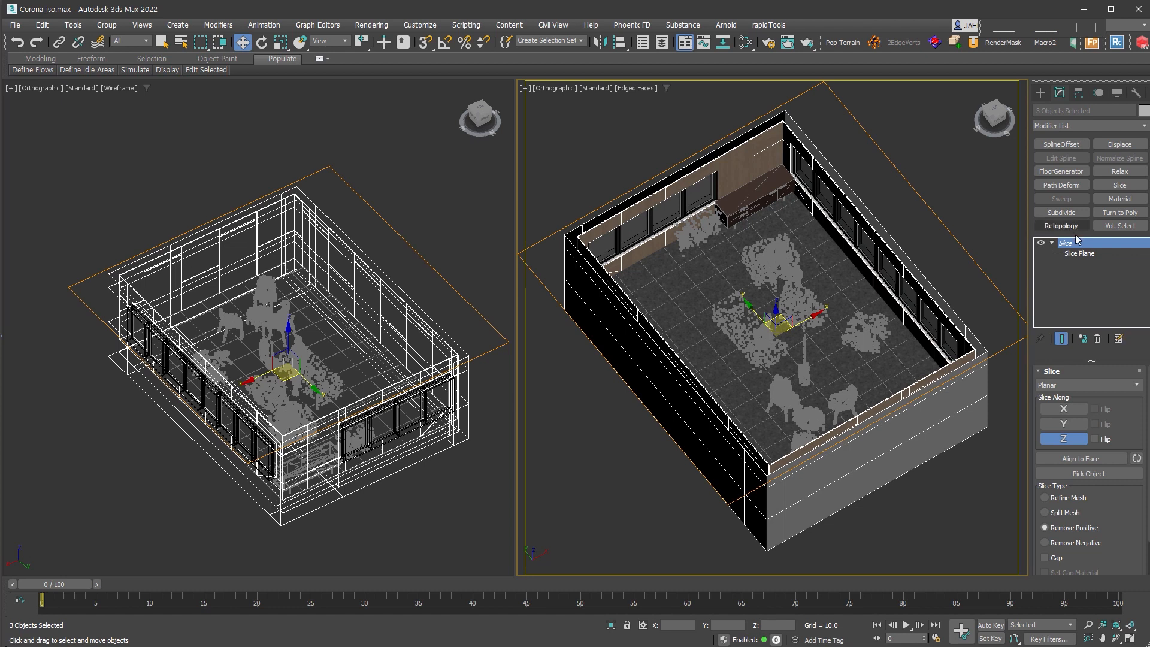
Enable Cap and Set Cap Material on the Slice modifier, with material ID 2
left_click(1055, 558)
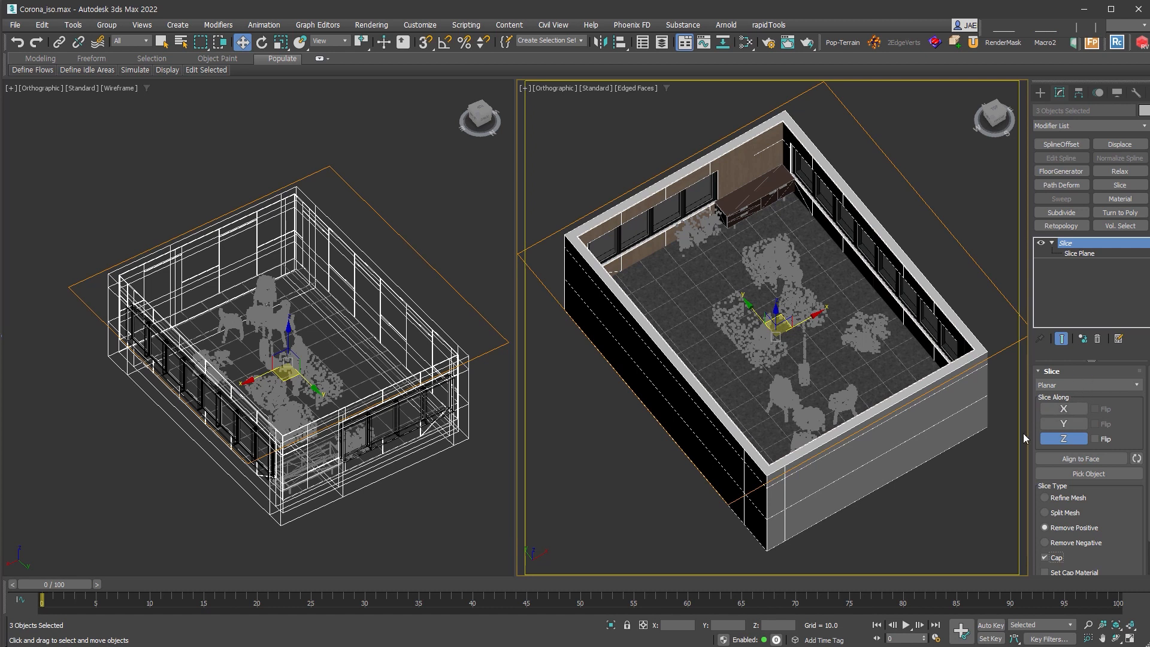
scroll(1114, 405, "down", 2)
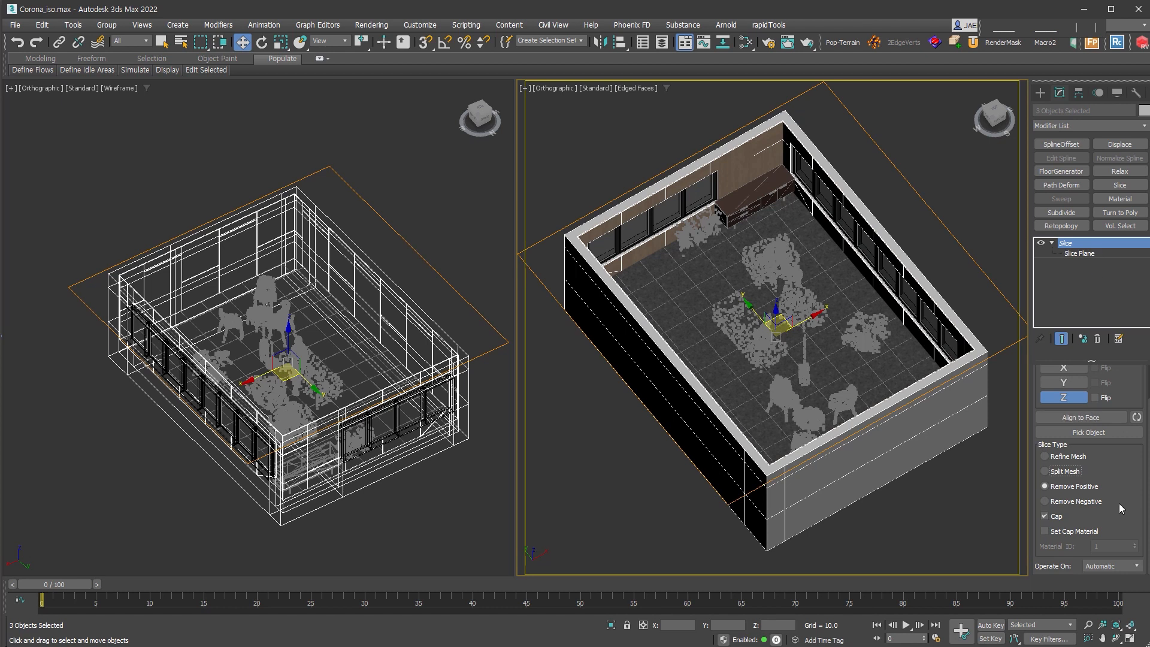
left_click(1086, 533)
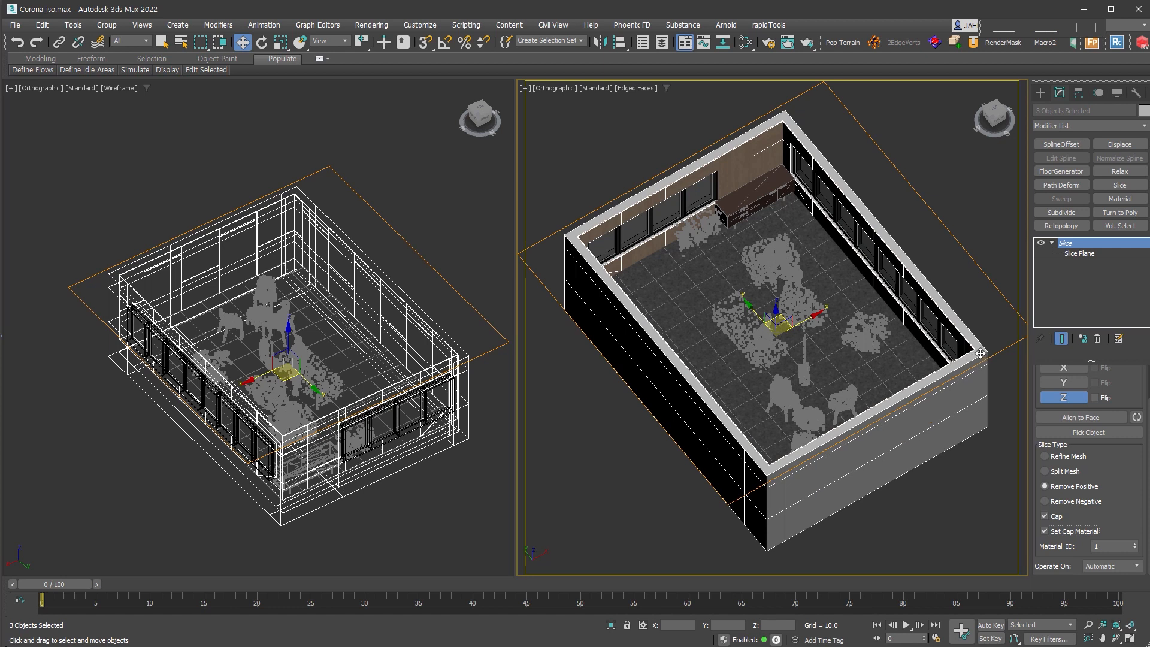
left_click(1134, 543)
Clone the three sliced objects as copies and set the copies' Slice type to Remove Negative
key("ctrl+v")
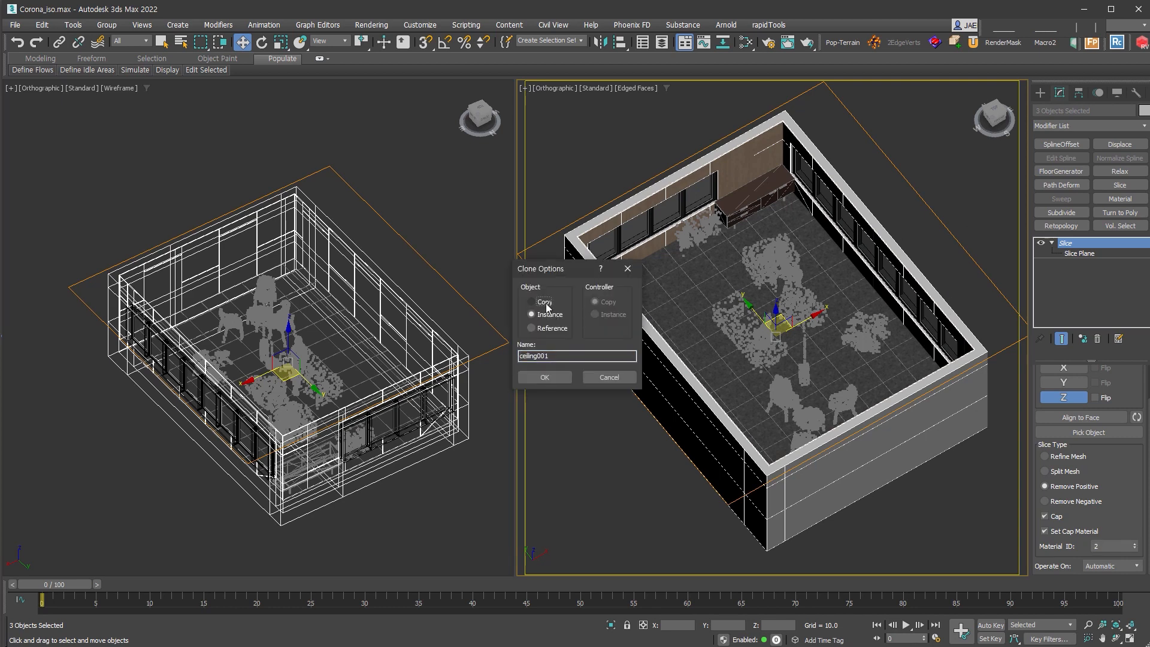
left_click(552, 303)
left_click(562, 375)
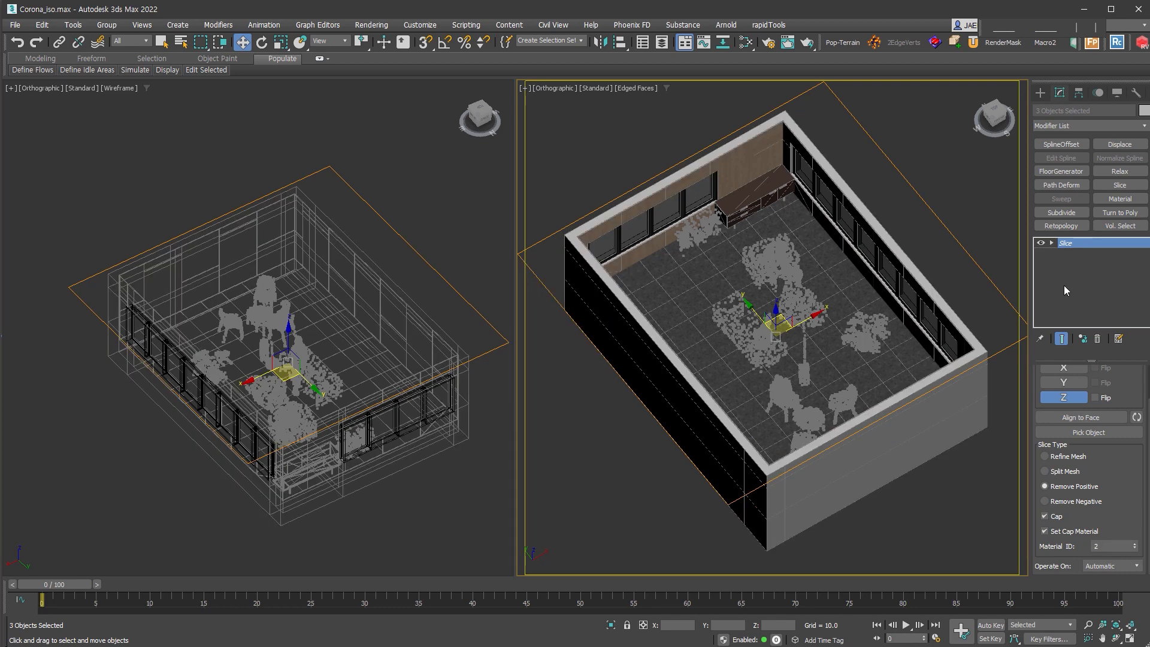
left_click(1077, 501)
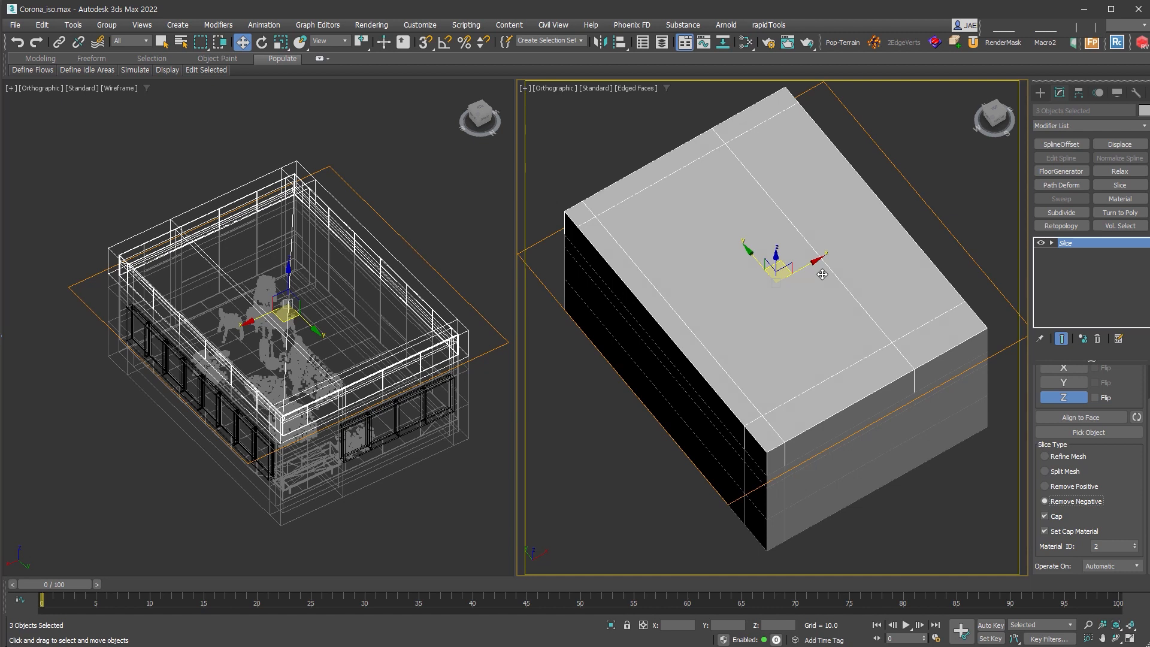
Make the cloned upper pieces invisible to the camera in their object properties and disable Cap on their Slice modifier
right_click(760, 278)
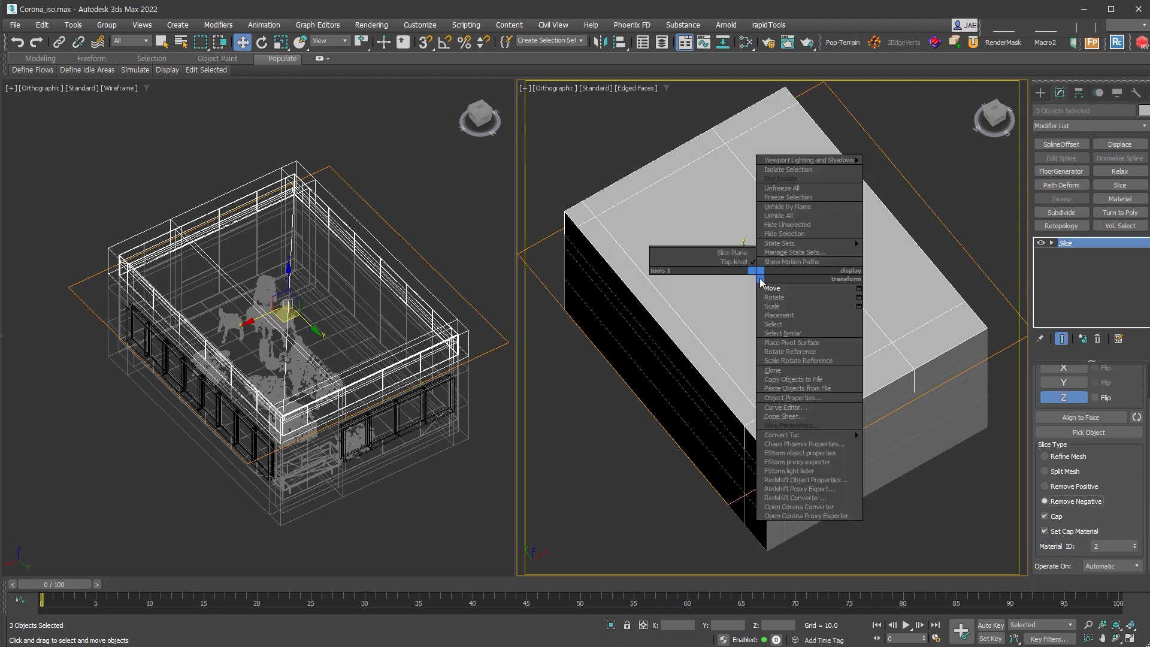
left_click(823, 397)
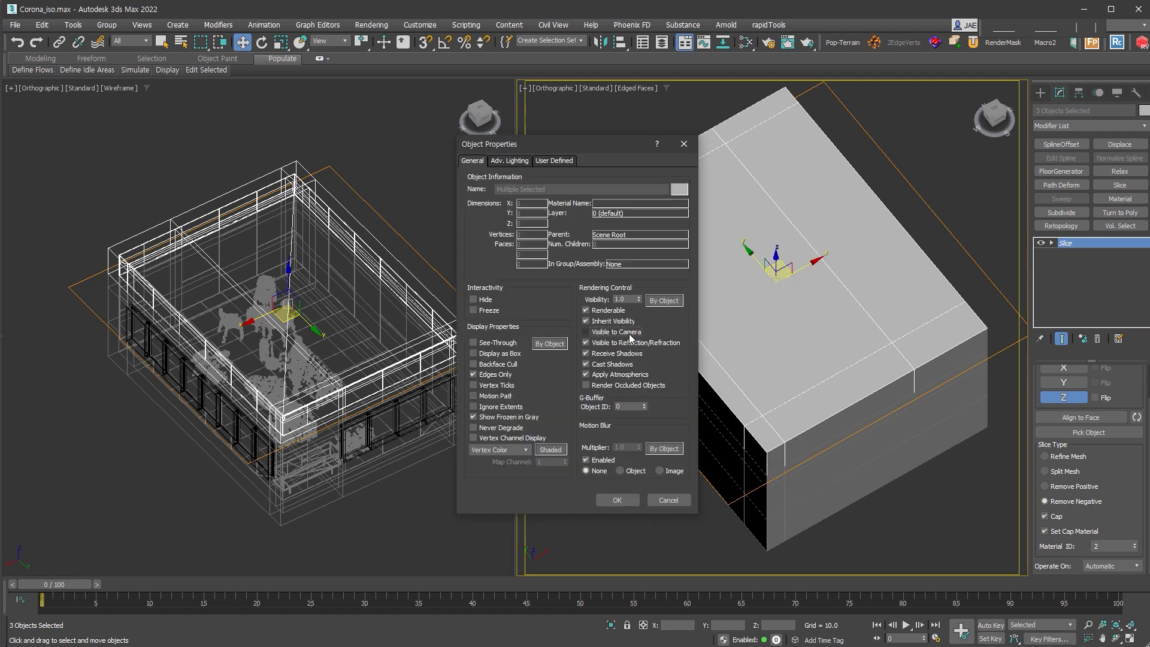
left_click(626, 498)
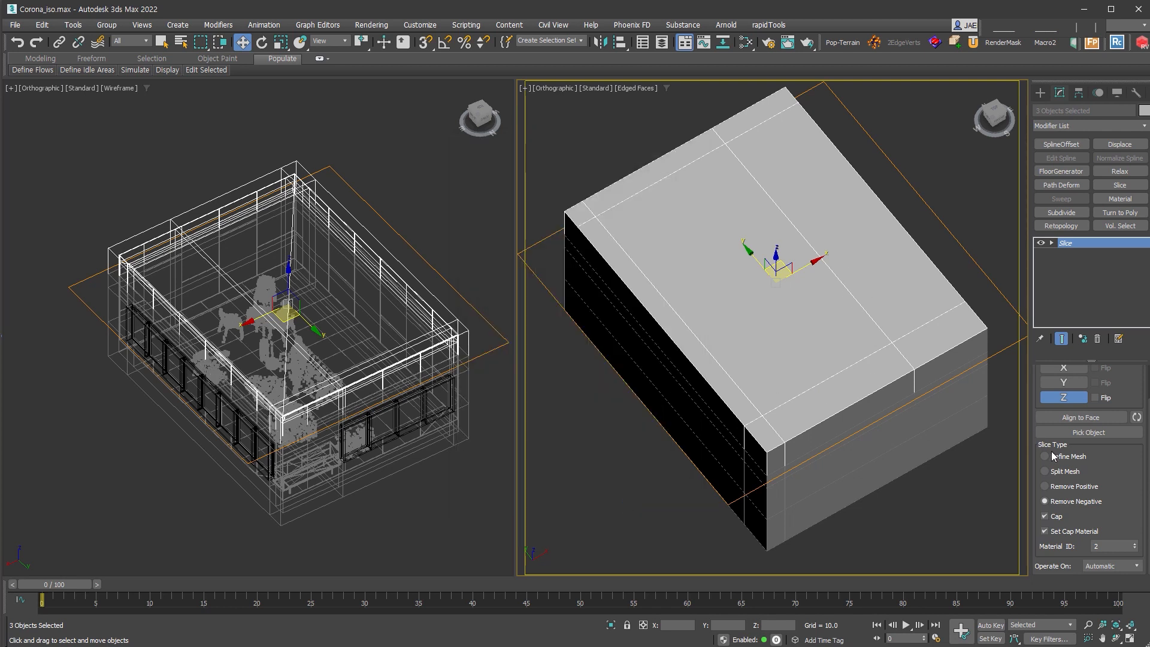
left_click(1055, 516)
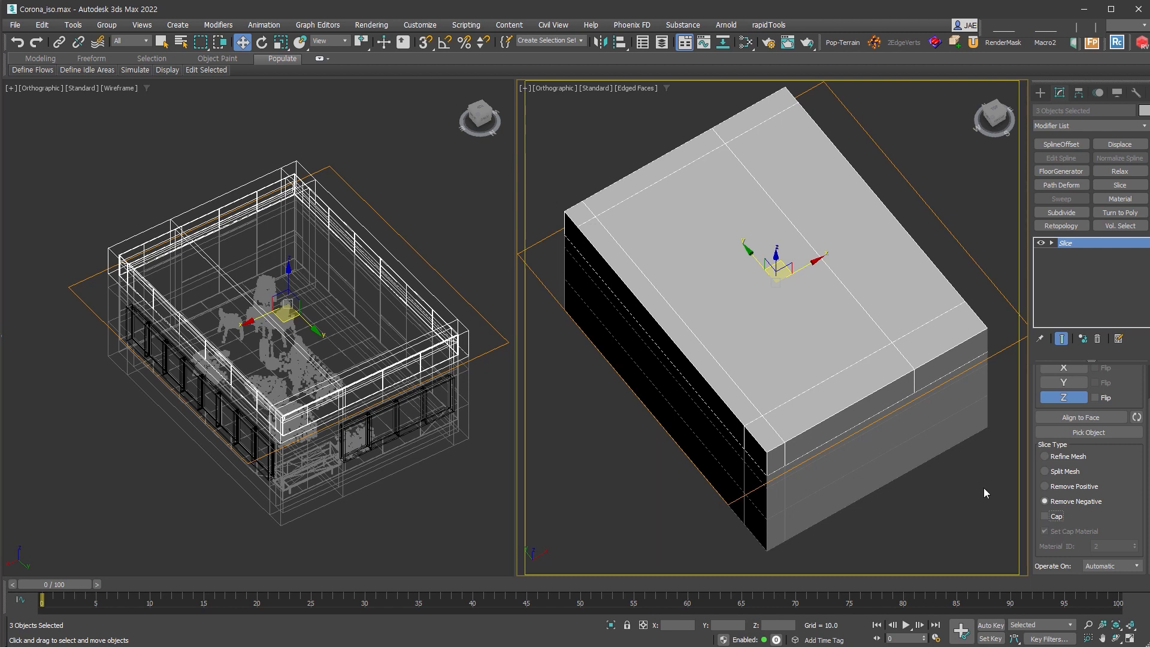
Run a short test render of the shaded orthographic view and stop it
left_click(806, 45)
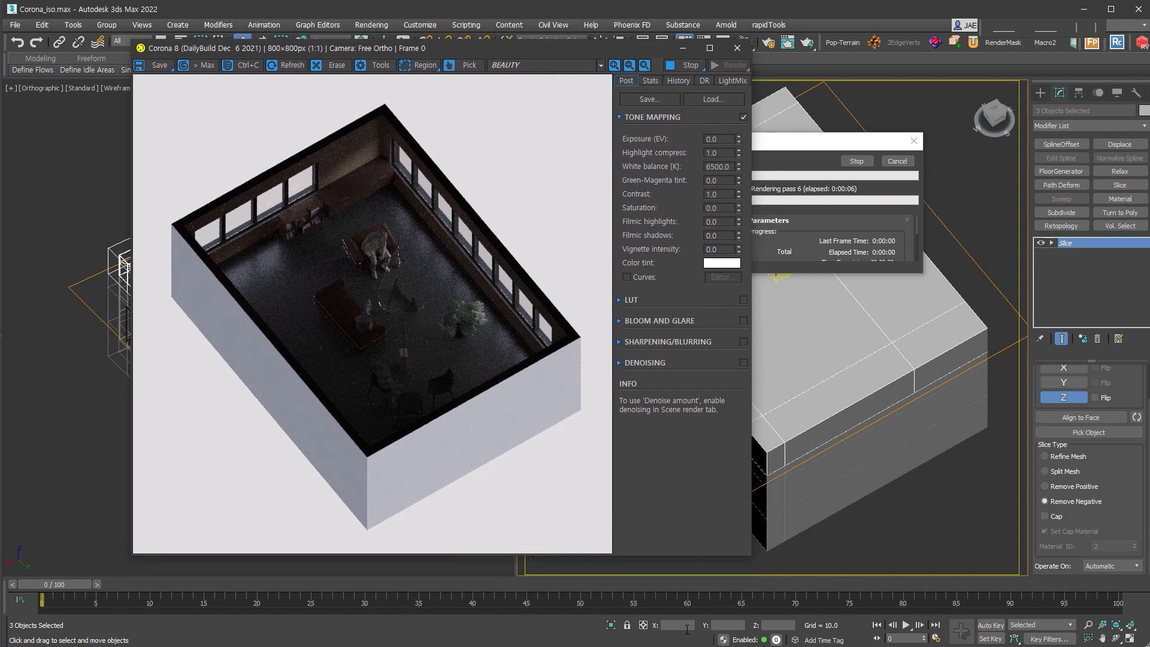
left_click(857, 161)
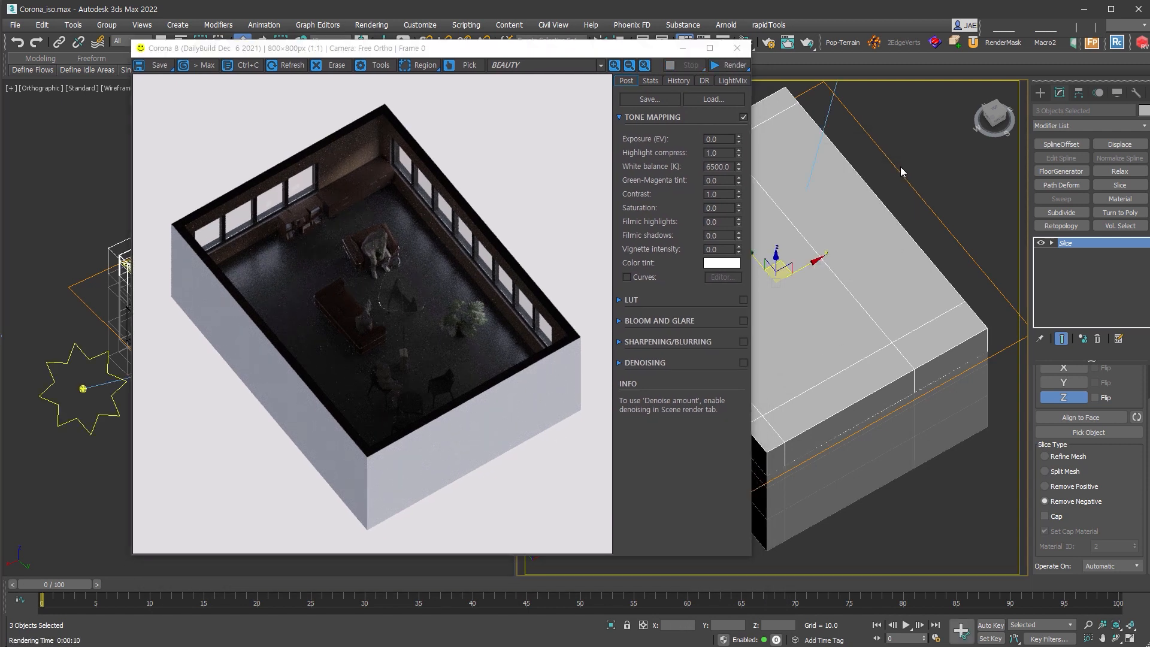
Run another test render of the cutaway room, stop it and uncover the wireframe view
left_click(728, 66)
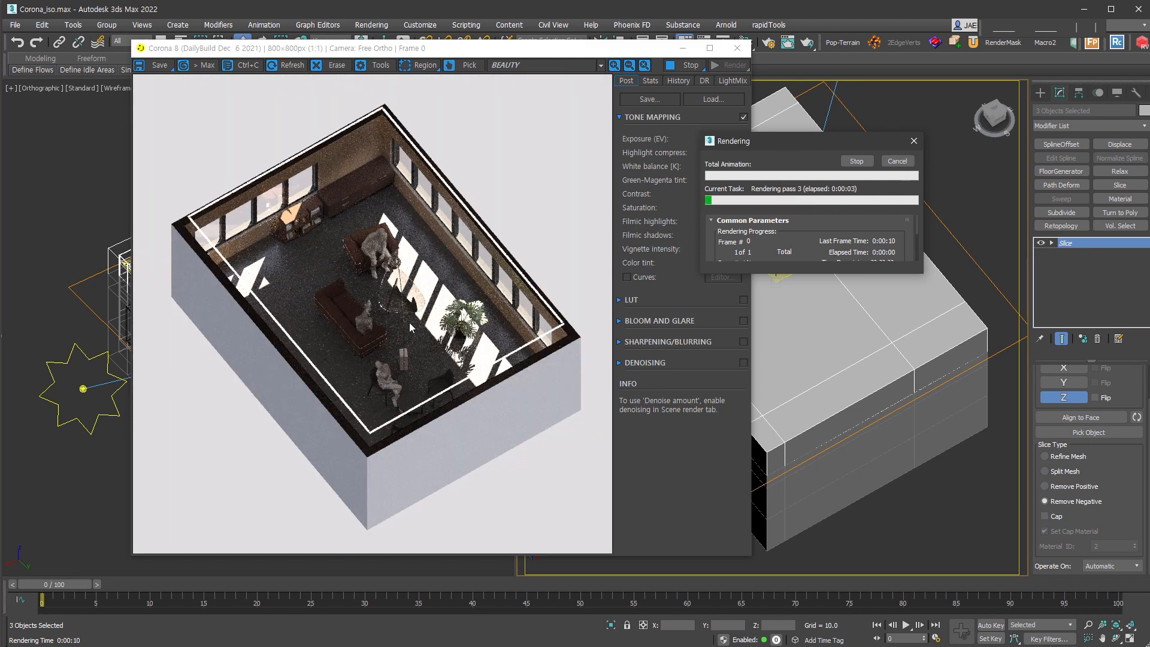
left_click_drag(584, 49, 872, 54)
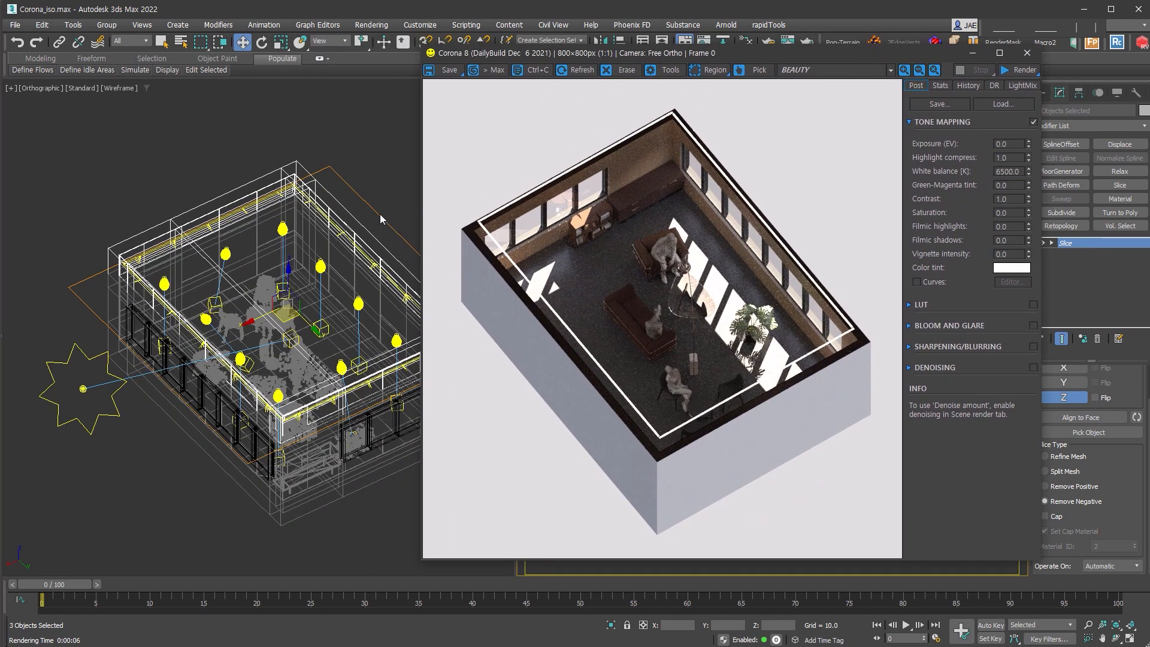
Disable Visible directly, Visible in reflections and Visible in refractions for the perimeter strip light group, and check the change with a test render
left_click(278, 193)
scroll(278, 192, "up", 10)
left_click(260, 192)
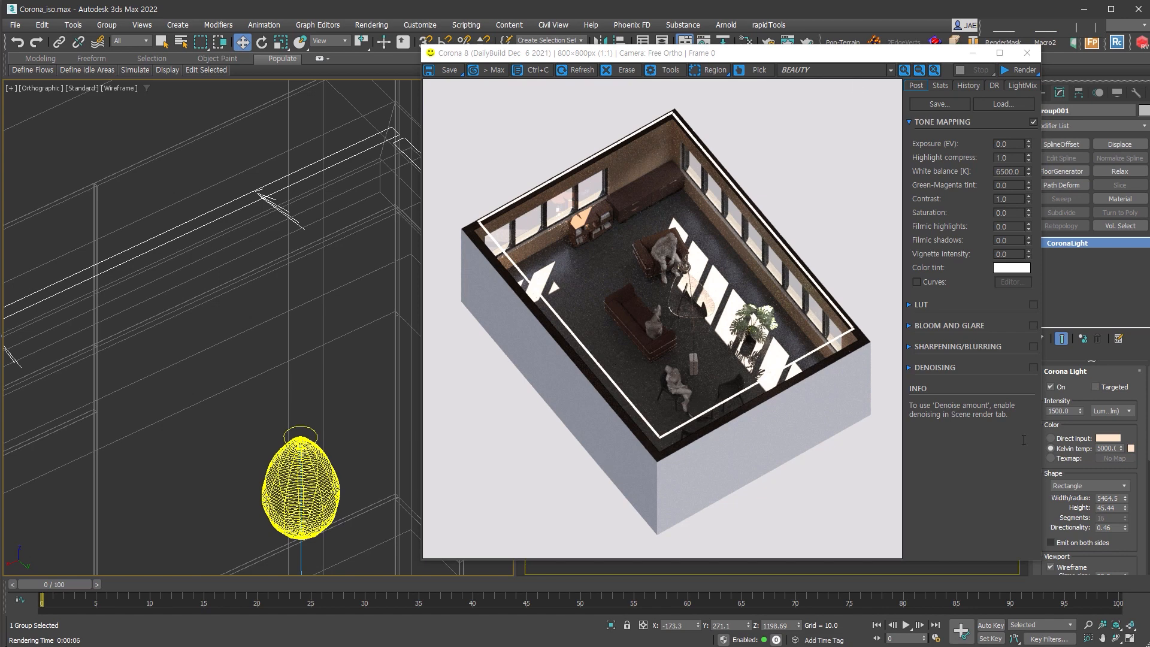
left_click_drag(742, 52, 668, 50)
left_click_drag(1141, 519, 1135, 385)
scroll(1136, 385, "down", 5)
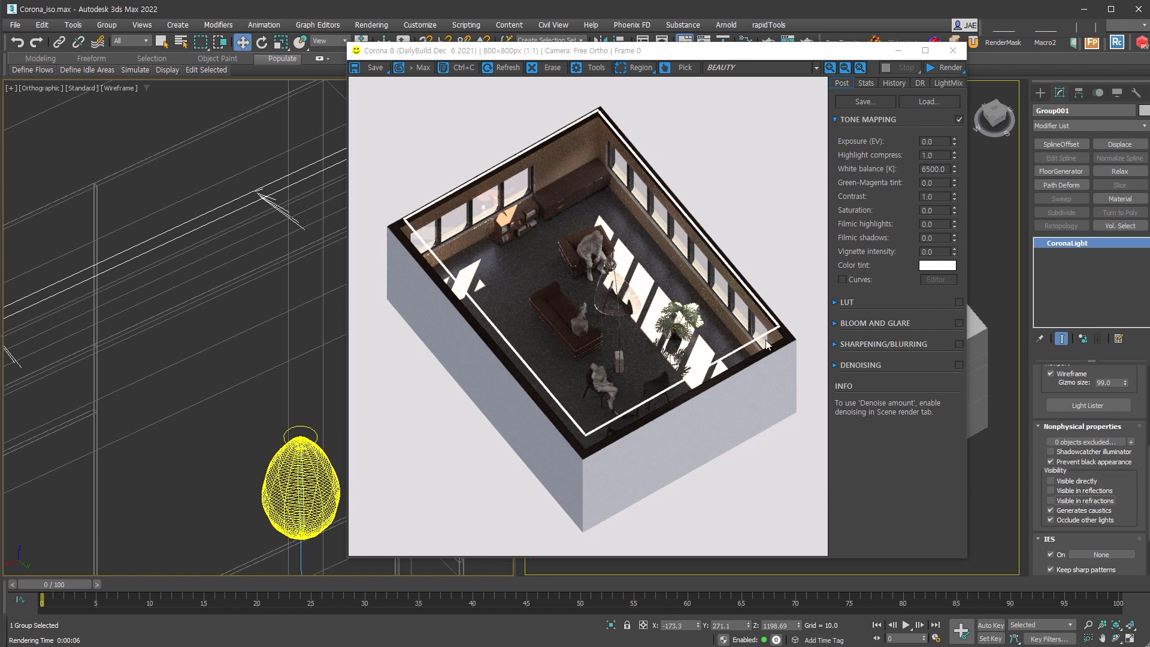
left_click(946, 68)
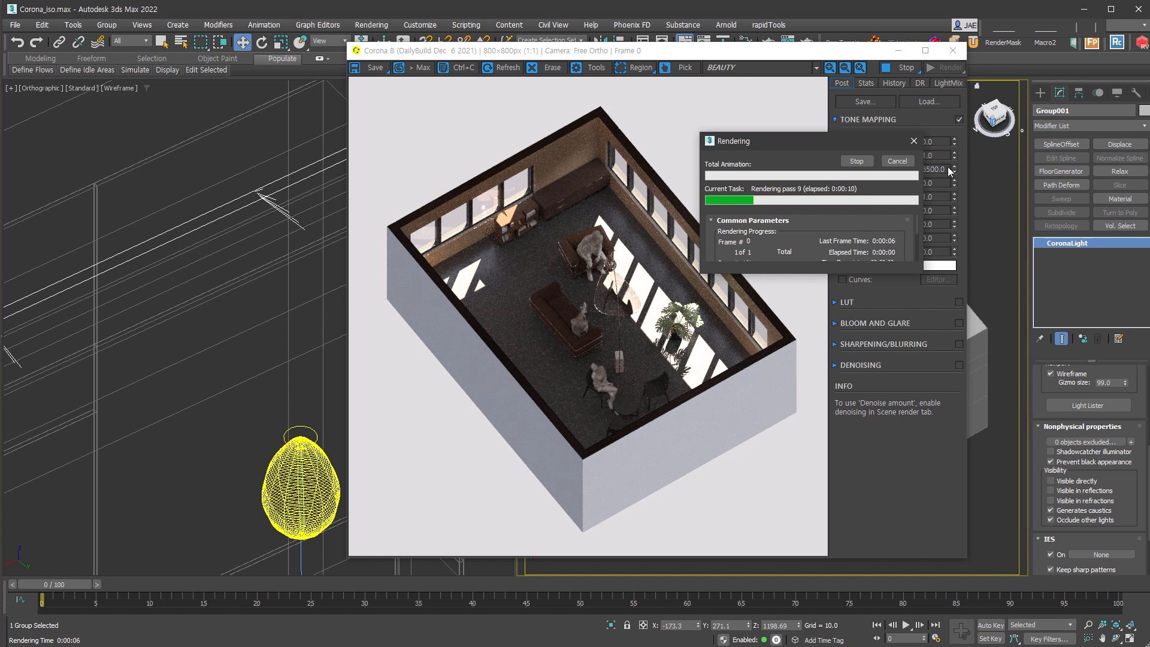
left_click(858, 162)
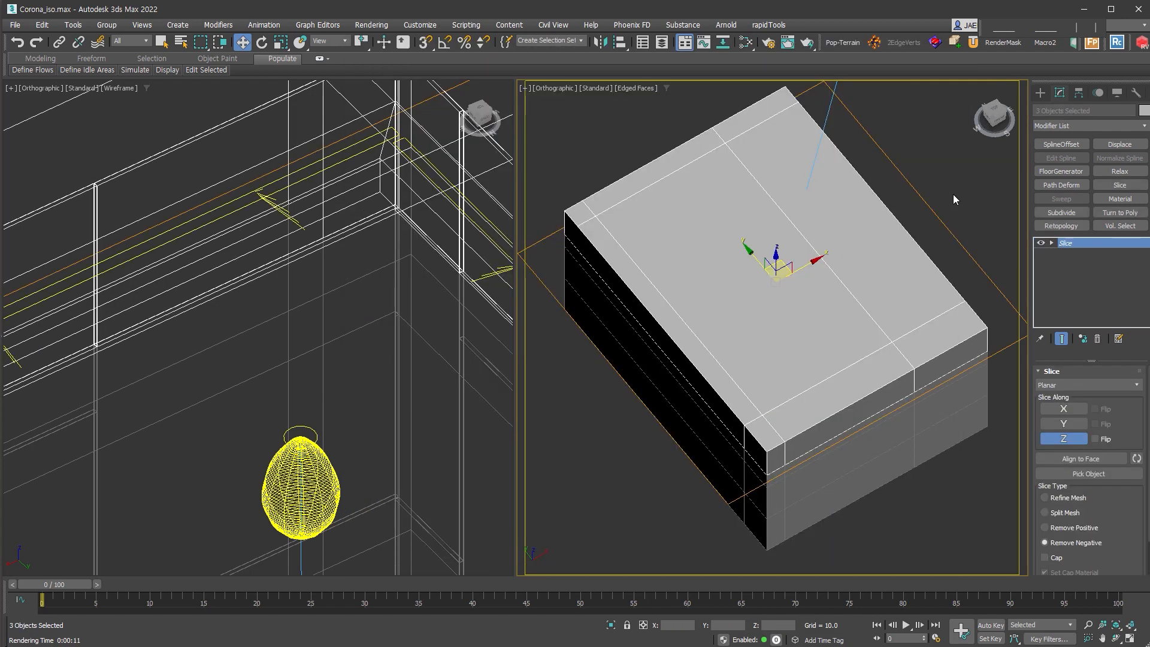
Delete the three cloned upper pieces and remove the Slice modifier from the remaining room objects
left_click(943, 220)
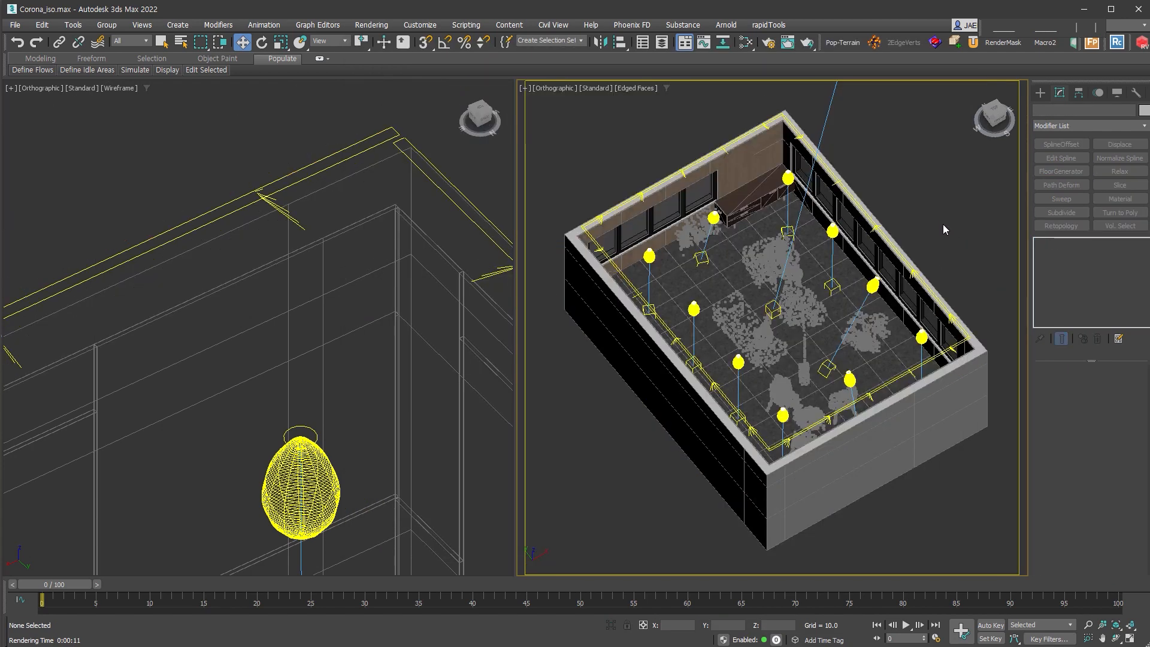
left_click(988, 357)
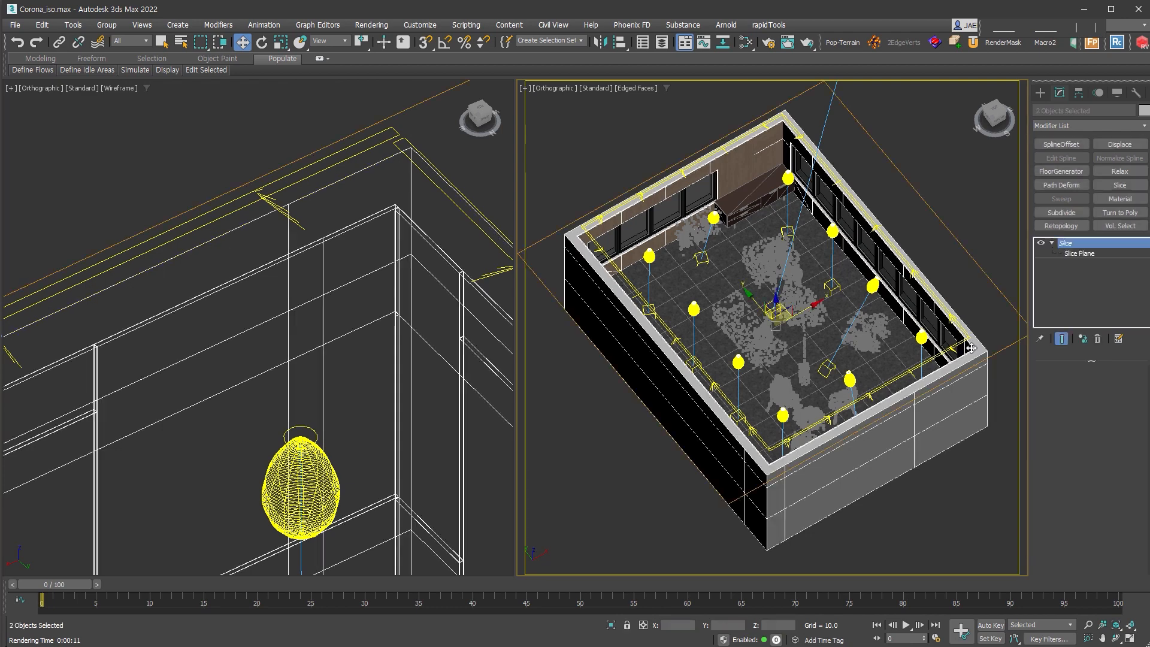
left_click(1098, 338)
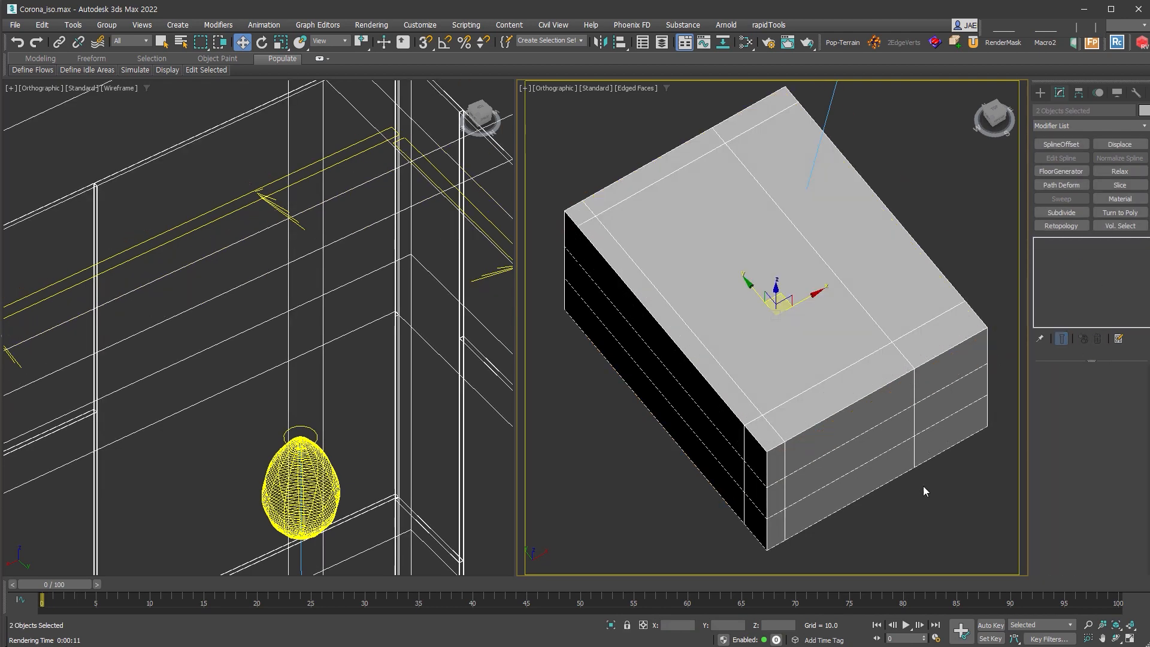
Add a CoronaSlicerMtl to the material node view
scroll(419, 379, "down", 8)
middle_click_drag(418, 378, 288, 218)
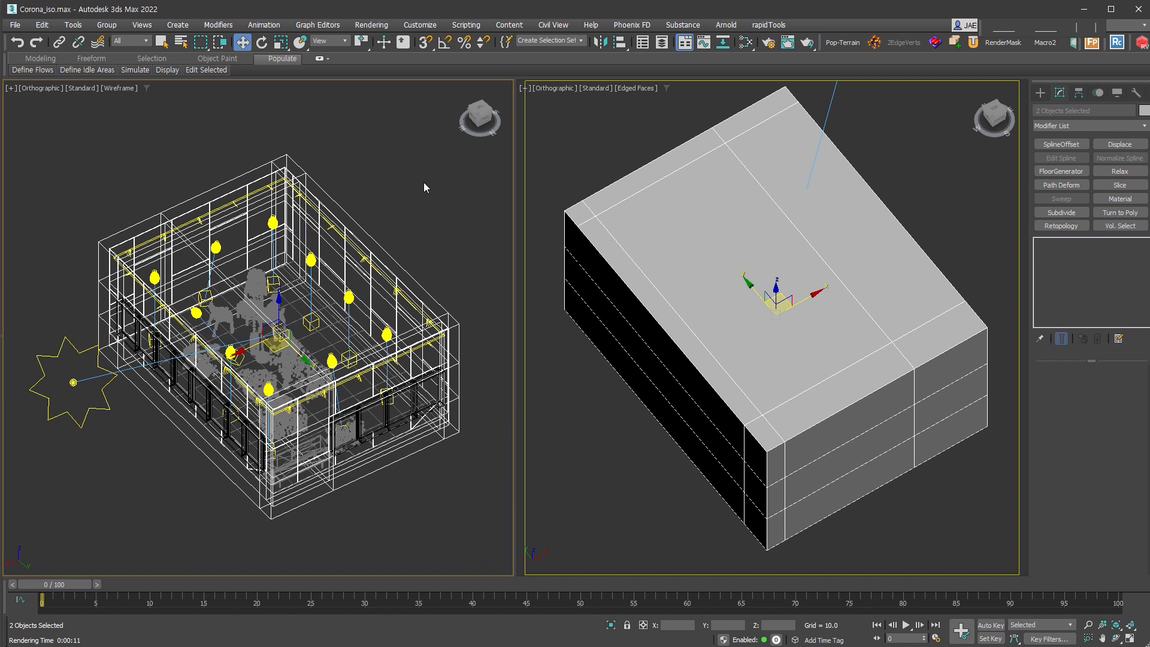
key("m")
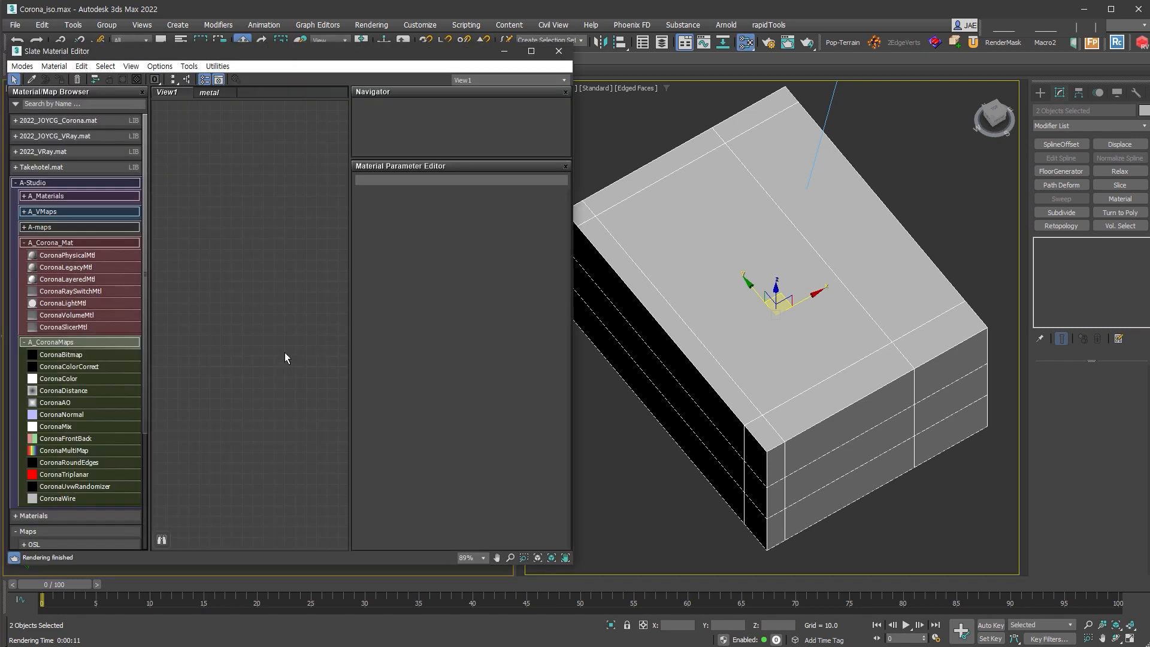
left_click(73, 328)
left_click_drag(73, 328, 228, 323)
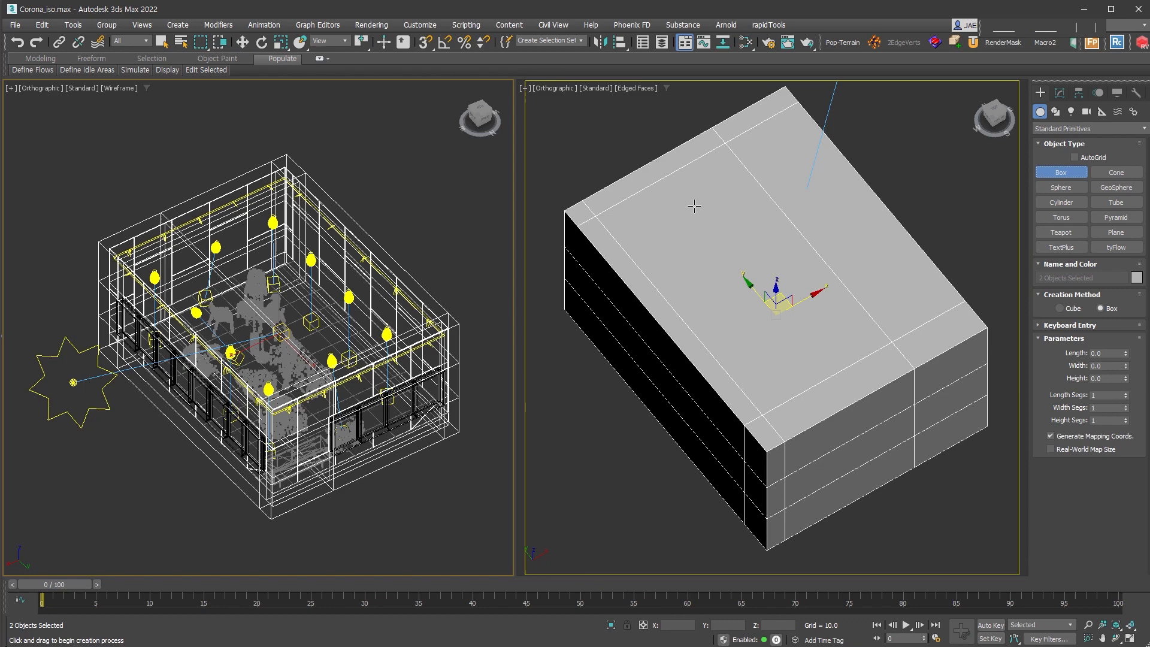
Draw a box about 12112 × 8528 × 4094 around the room and raise it to about Z 1020 over the upper part
middle_click_drag(464, 301, 437, 347, "alt")
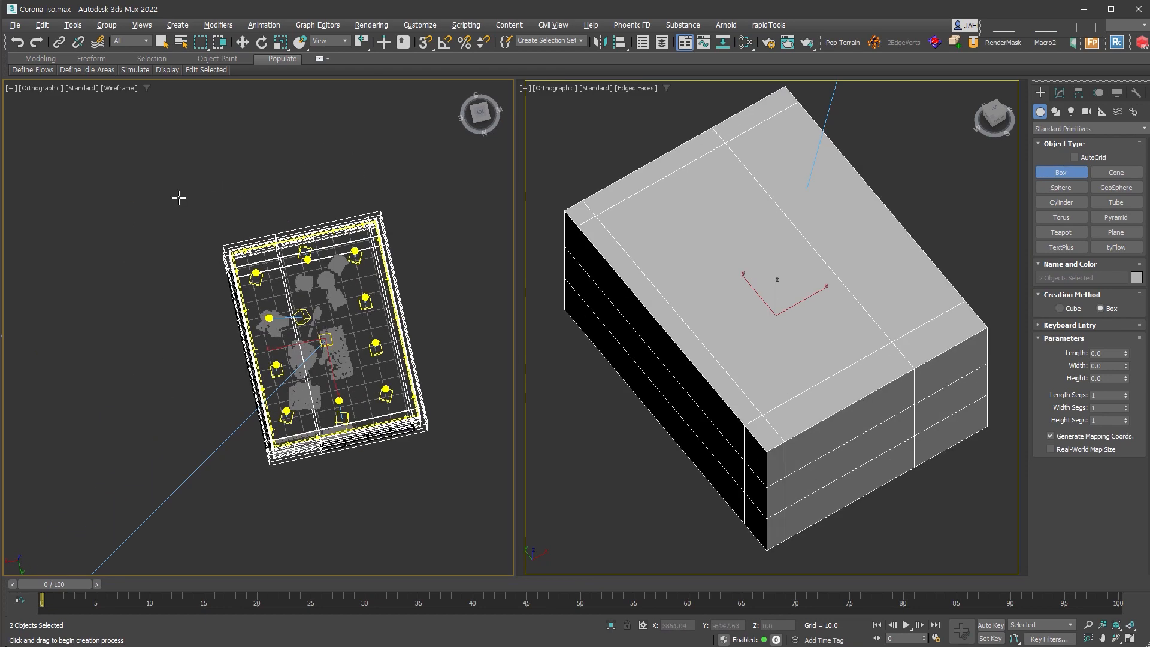
left_click_drag(172, 198, 459, 466)
mouse_move(457, 357)
middle_mouse_down("alt")
mouse_move(440, 323)
mouse_move(455, 344)
middle_mouse_up("alt")
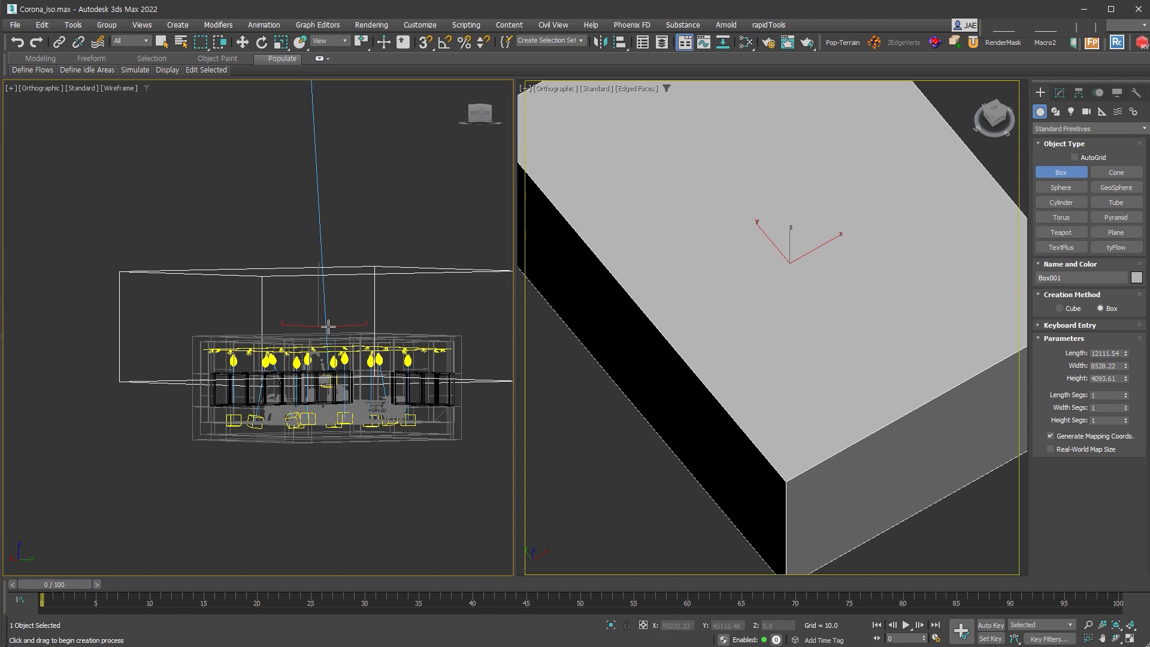
key("w")
left_click_drag(320, 299, 324, 267)
middle_click_drag(324, 267, 349, 322, "alt")
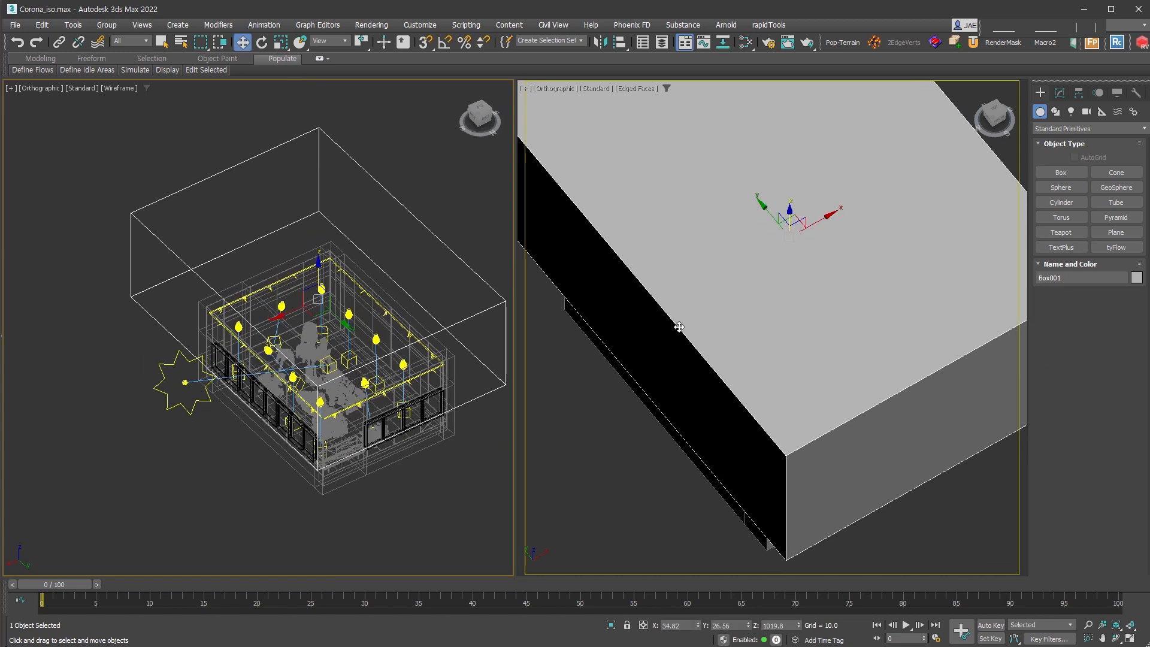
Assign the CoronaSlicerMtl to the large box and test-render the sliced room
left_click(746, 42)
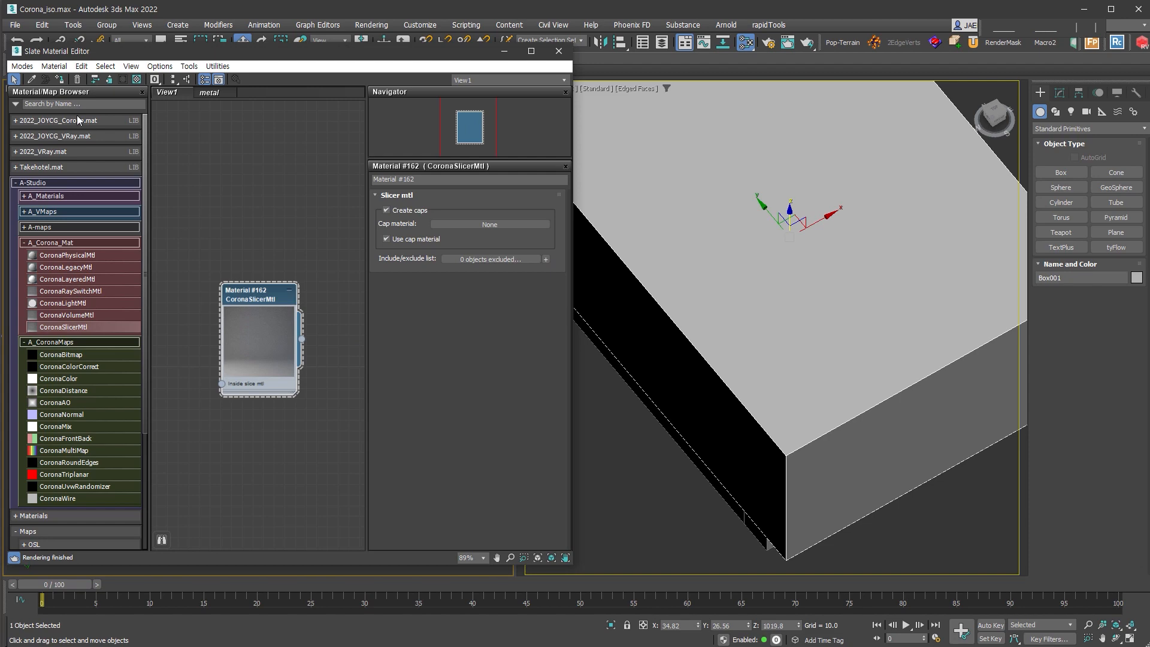
left_click(504, 51)
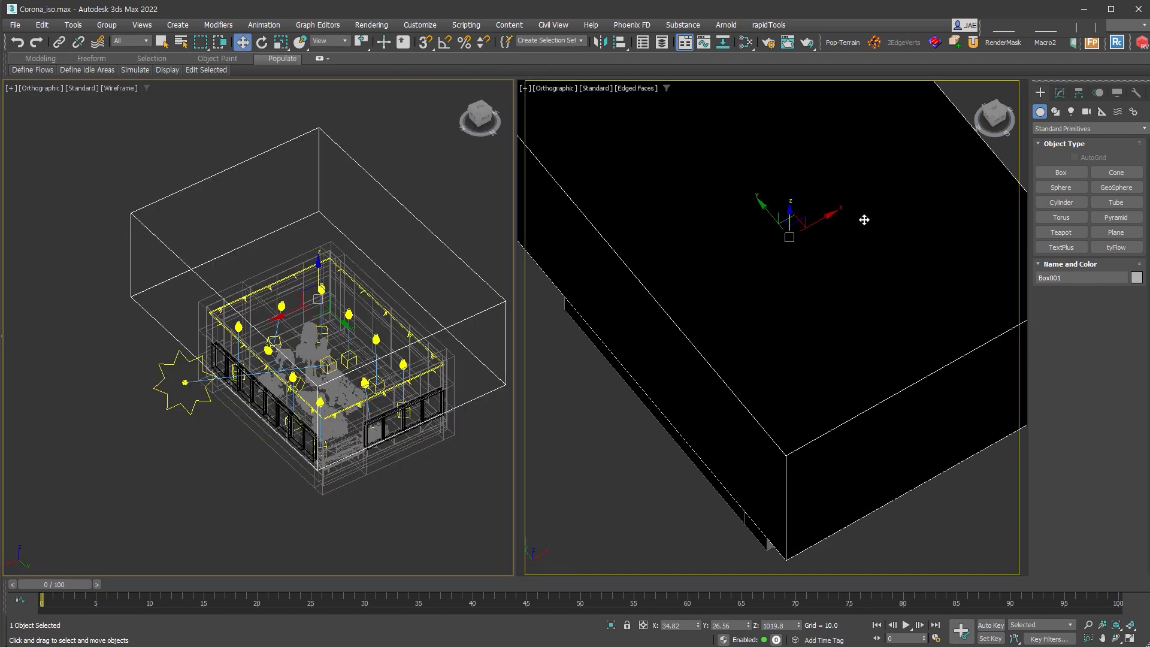
key("shift+q")
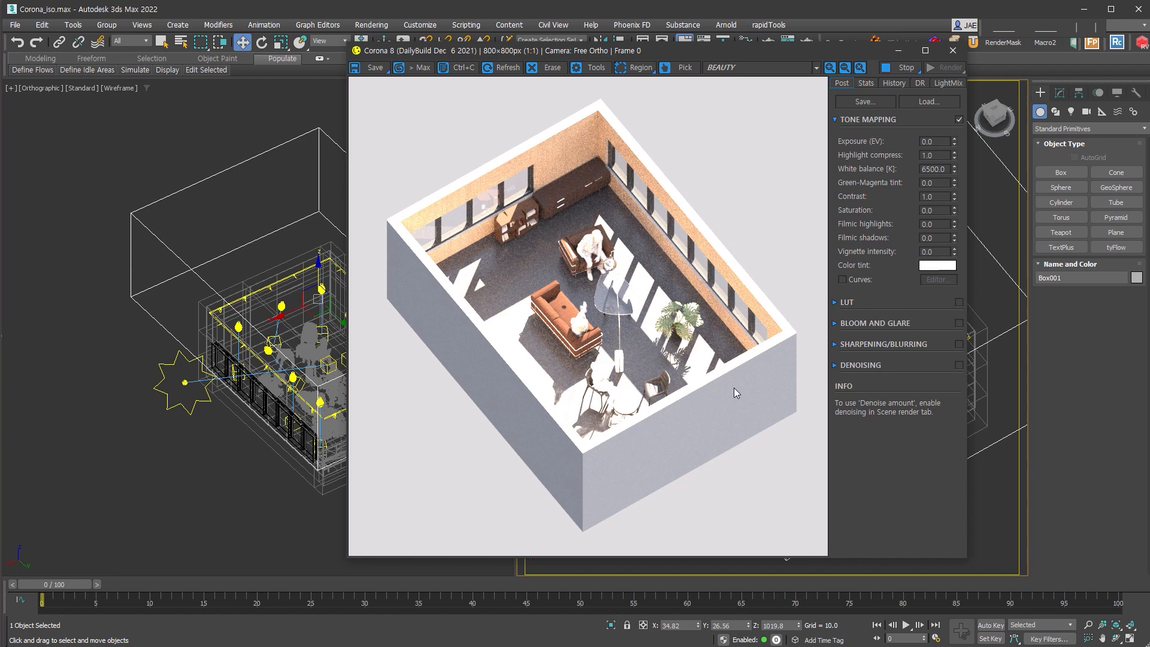
left_click(953, 50)
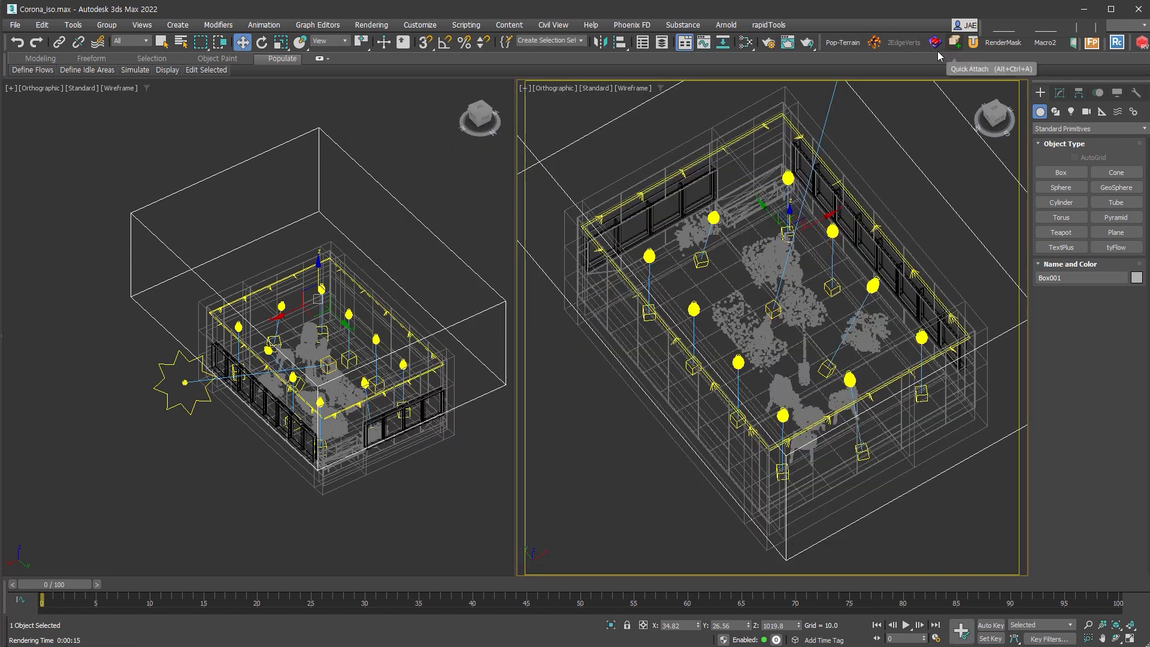
Change the slicer material's type to CoronaRaySwitchMtl, keeping the old material as a sub-material
key("m")
left_click_drag(254, 340, 243, 309)
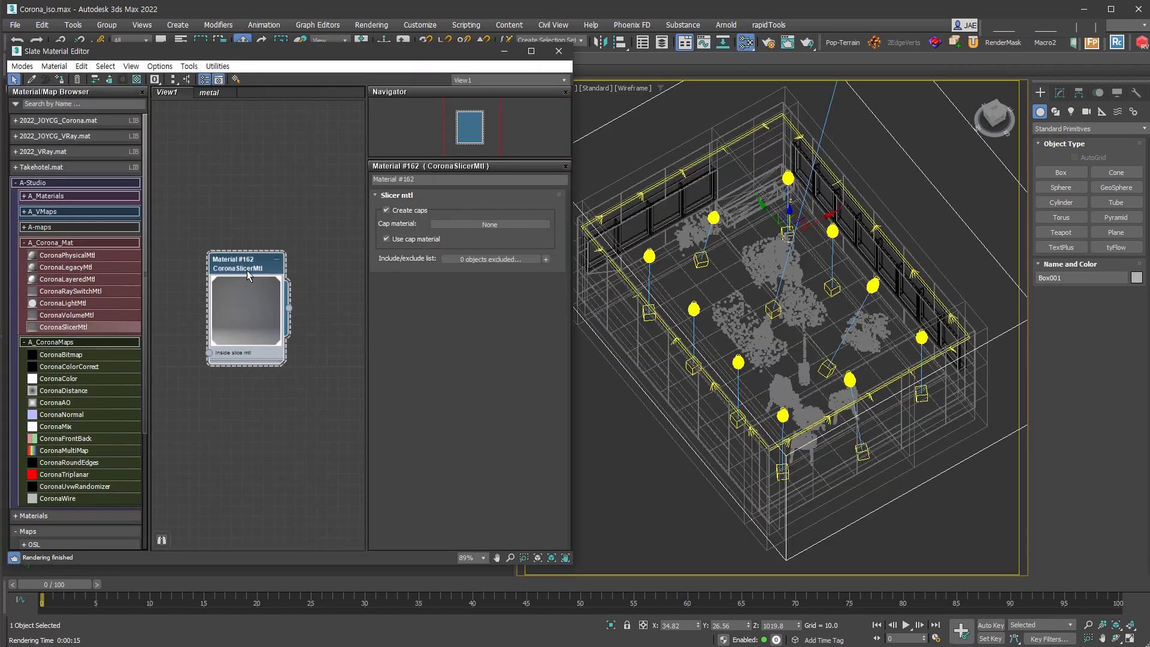
right_click(292, 308)
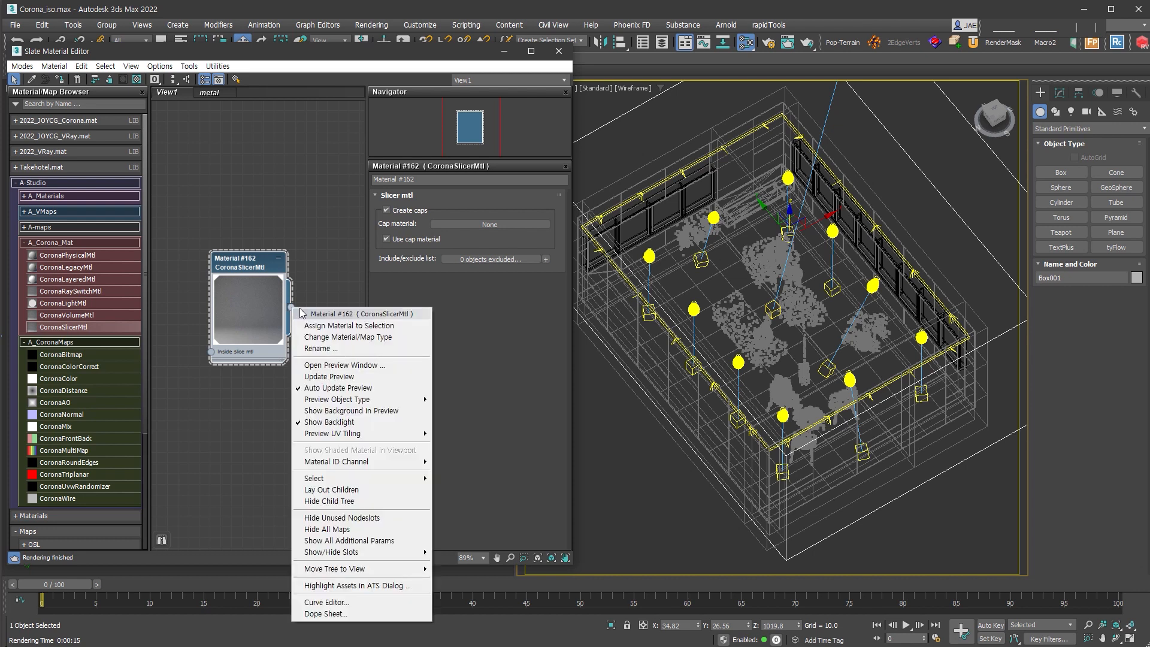
left_click(359, 338)
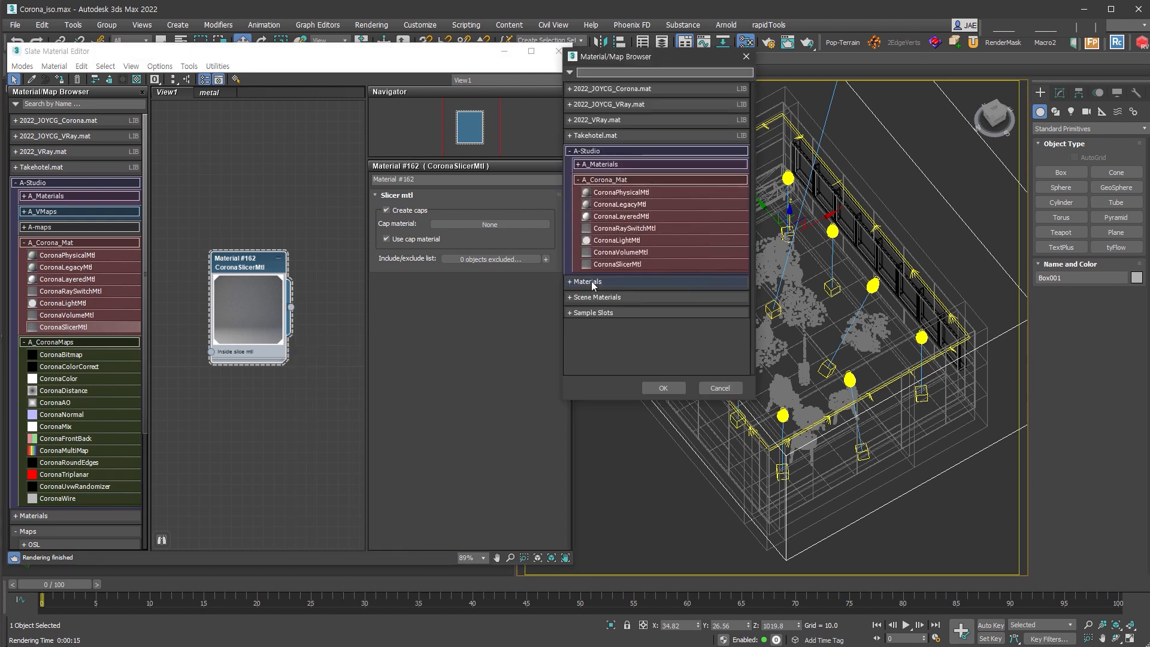
double_click(665, 227)
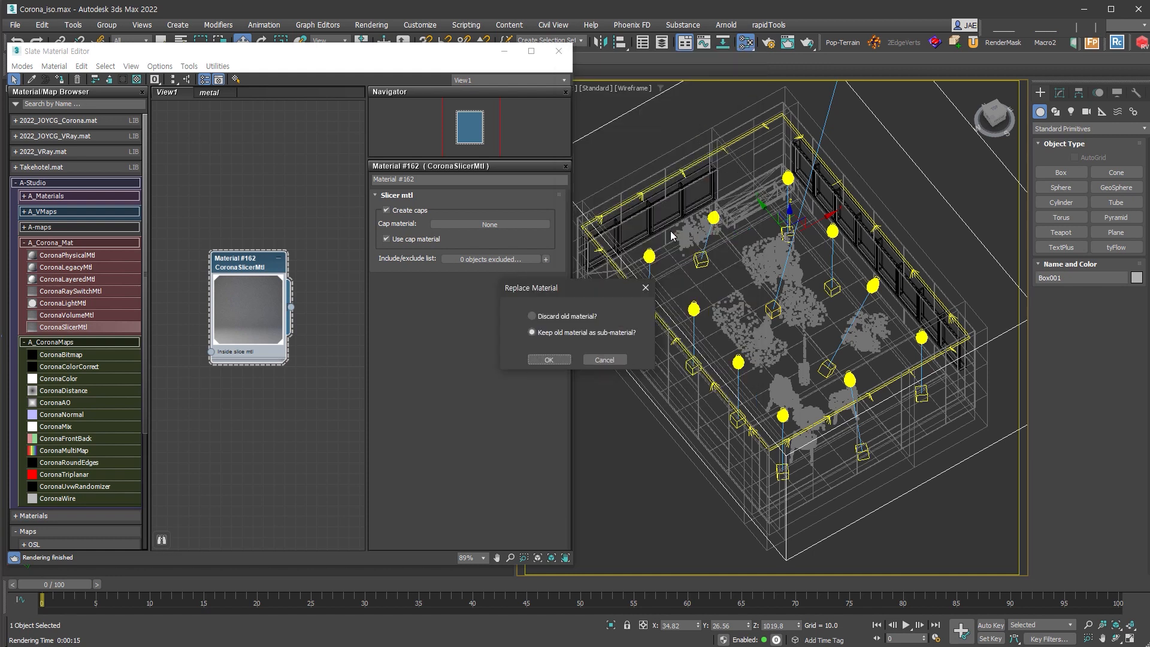
left_click(549, 363)
Reconnect the CoronaSlicerMtl from Global illumination to the Direct override input of the CoronaRaySwitchMtl
scroll(279, 264, "up", 4)
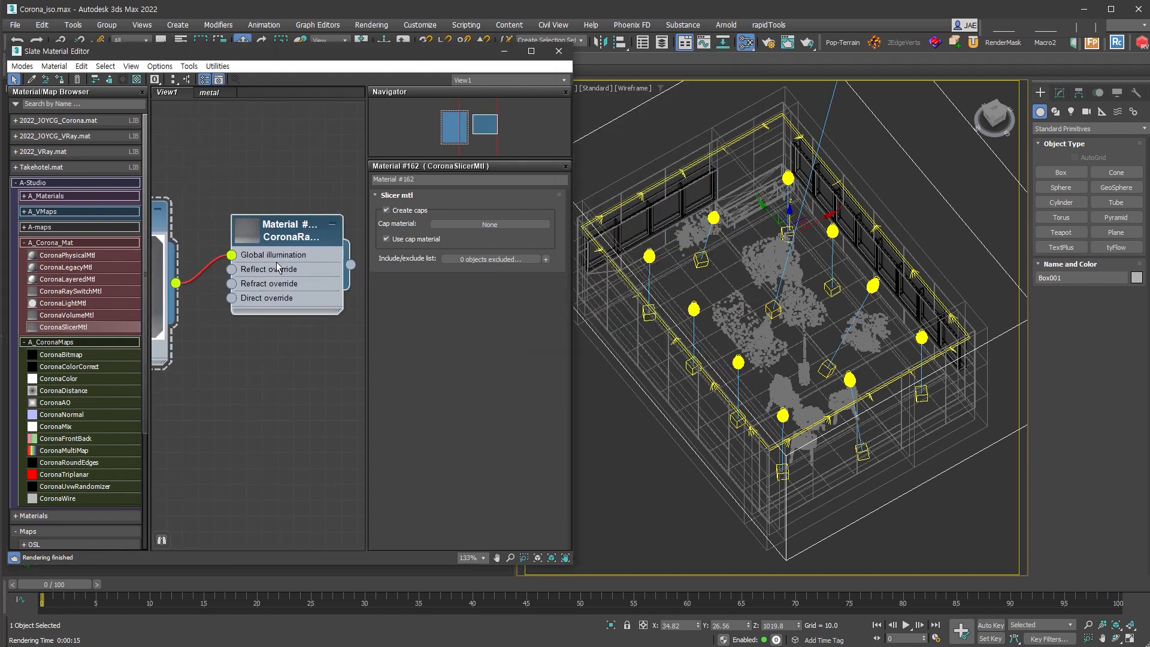
left_click_drag(231, 255, 230, 298)
double_click(276, 237)
scroll(315, 332, "down", 2)
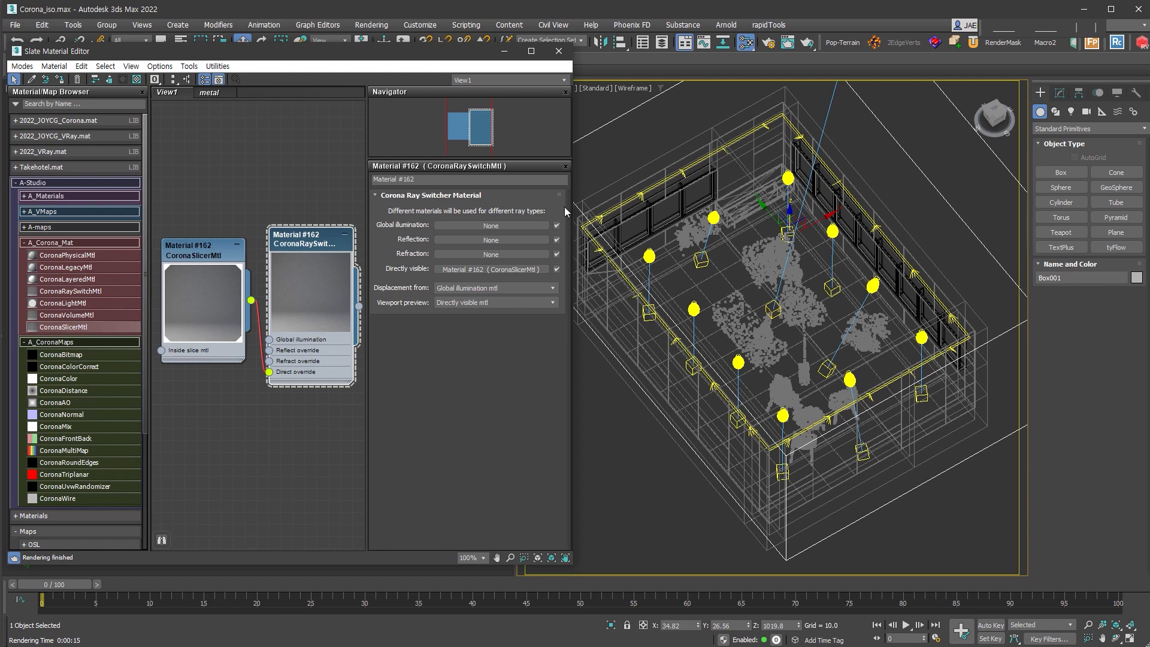
Test-render the room with the ray switch material, stop the render and minimize the frame buffer
left_click(812, 42)
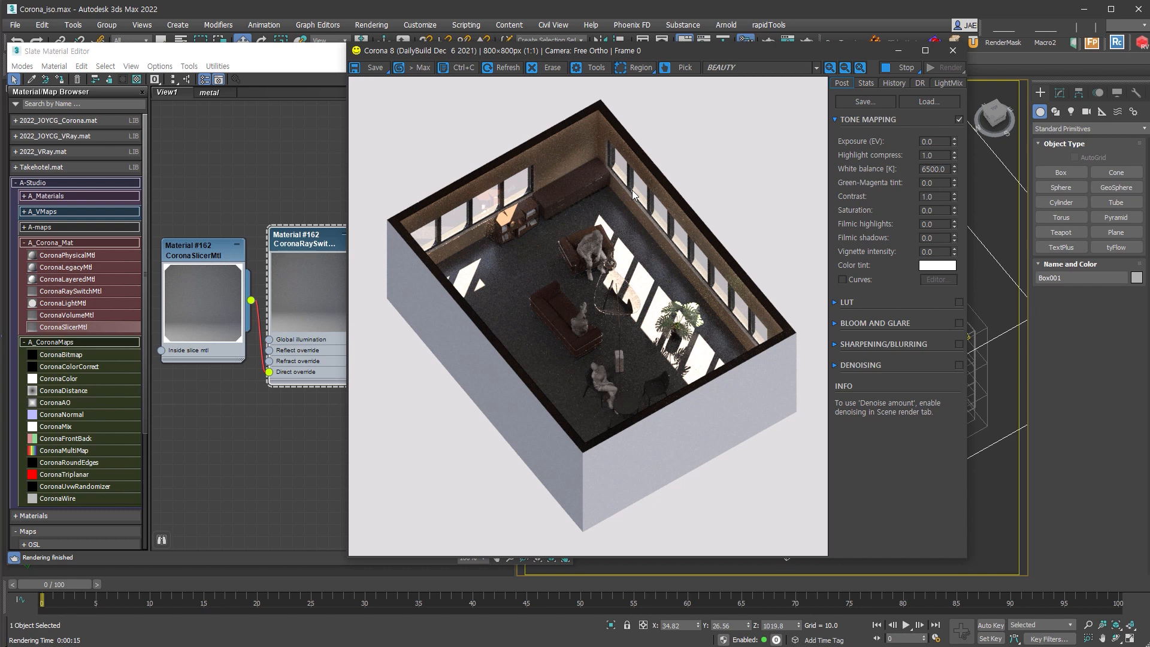
left_click(906, 68)
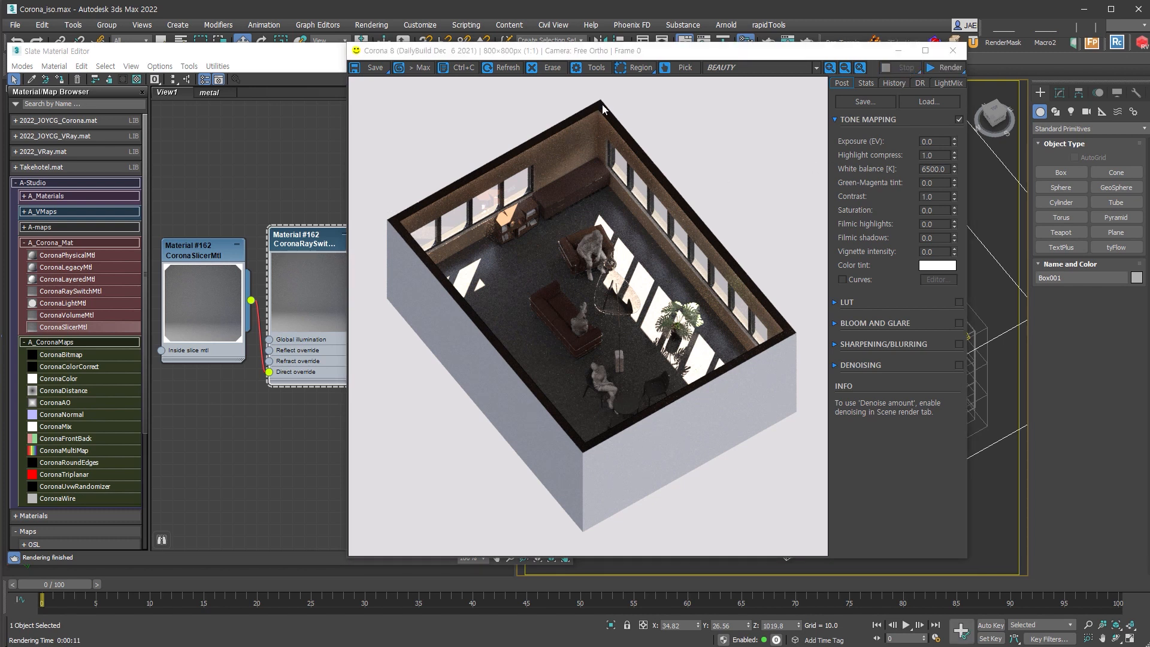
left_click(900, 51)
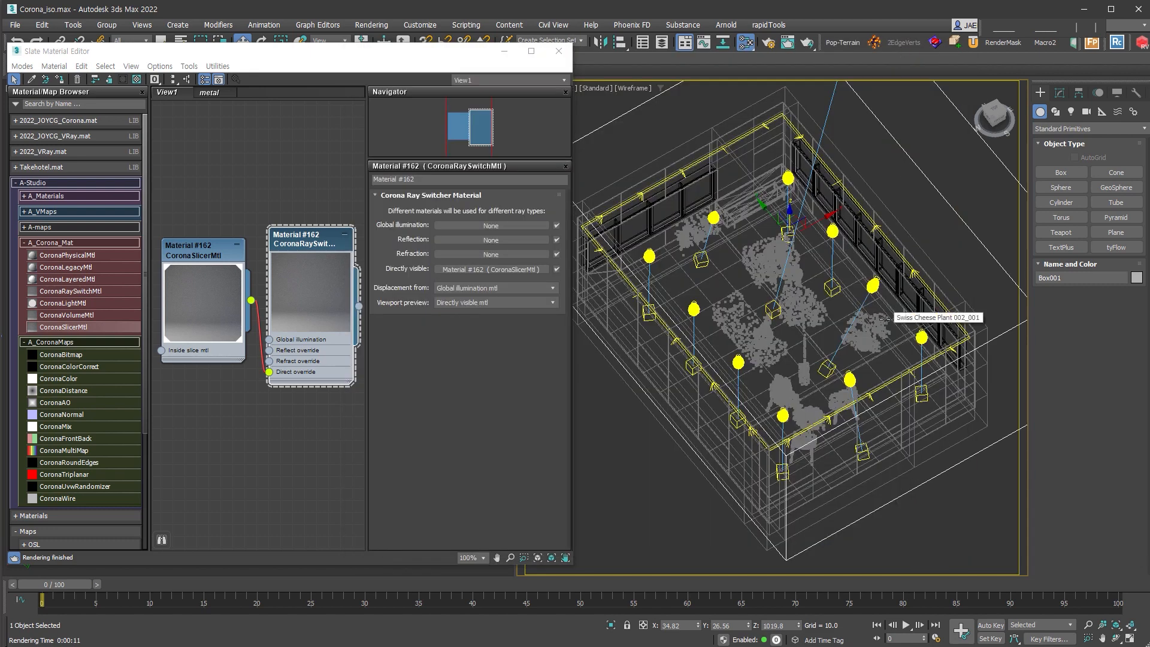
Add a CoronaPhysicalMtl beside the slicer material and set its base layer level to 0.0 and IOR to 1.0
scroll(315, 431, "down", 1)
middle_click_drag(259, 449, 319, 438)
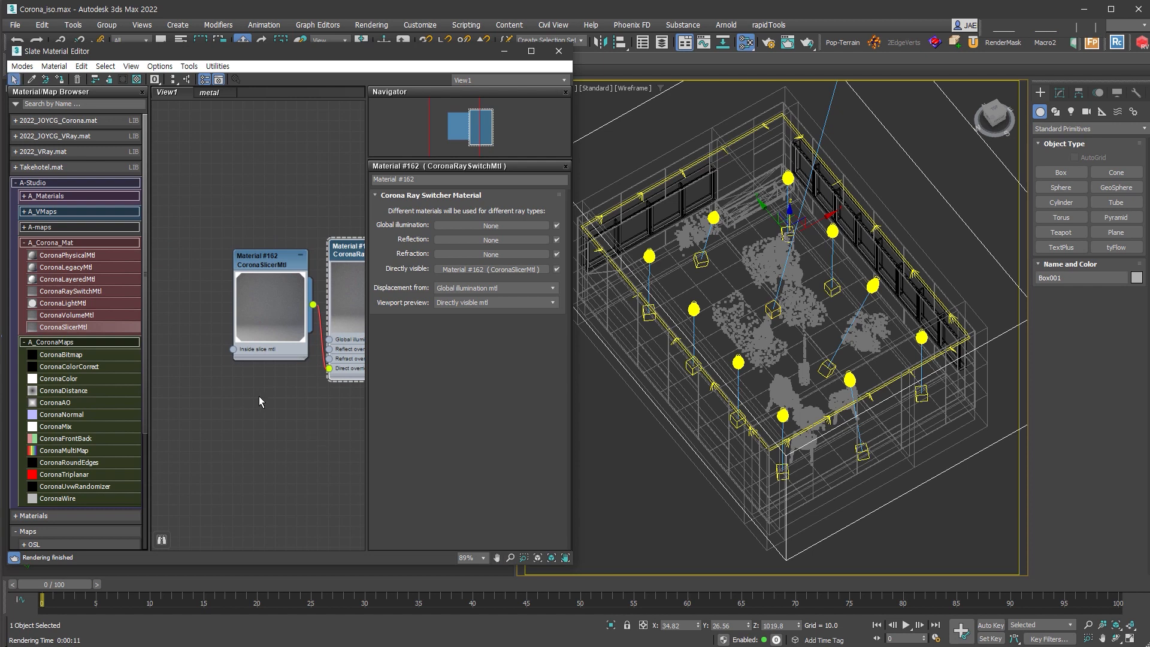
left_click(273, 292)
scroll(275, 290, "up", 2)
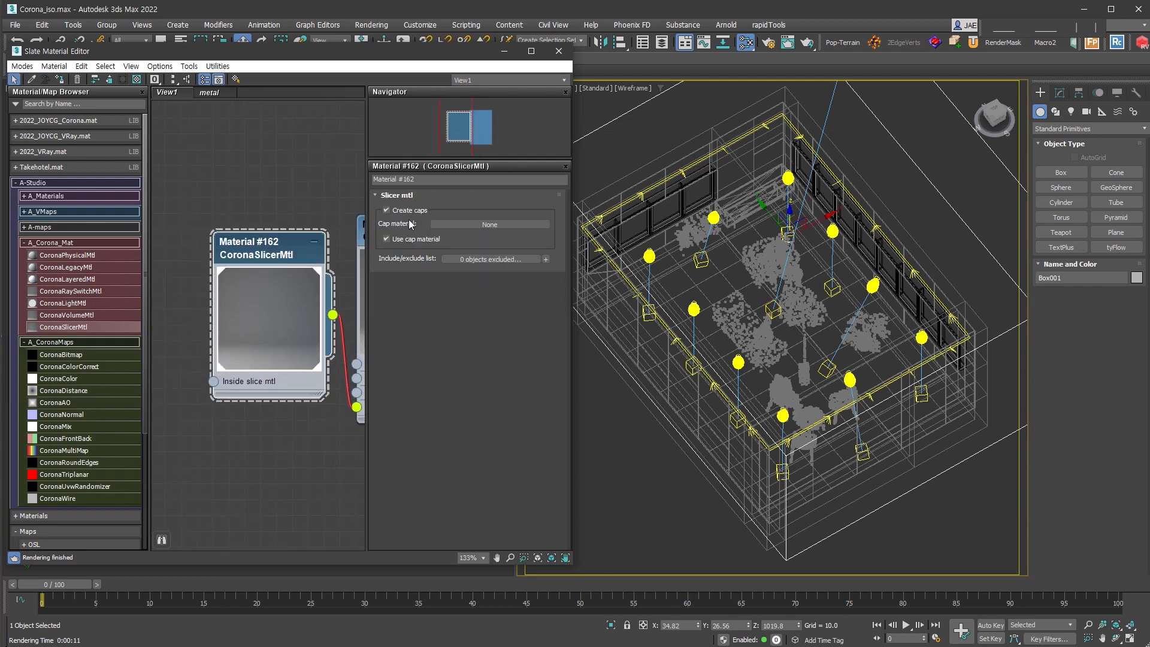
middle_click_drag(182, 306, 271, 301)
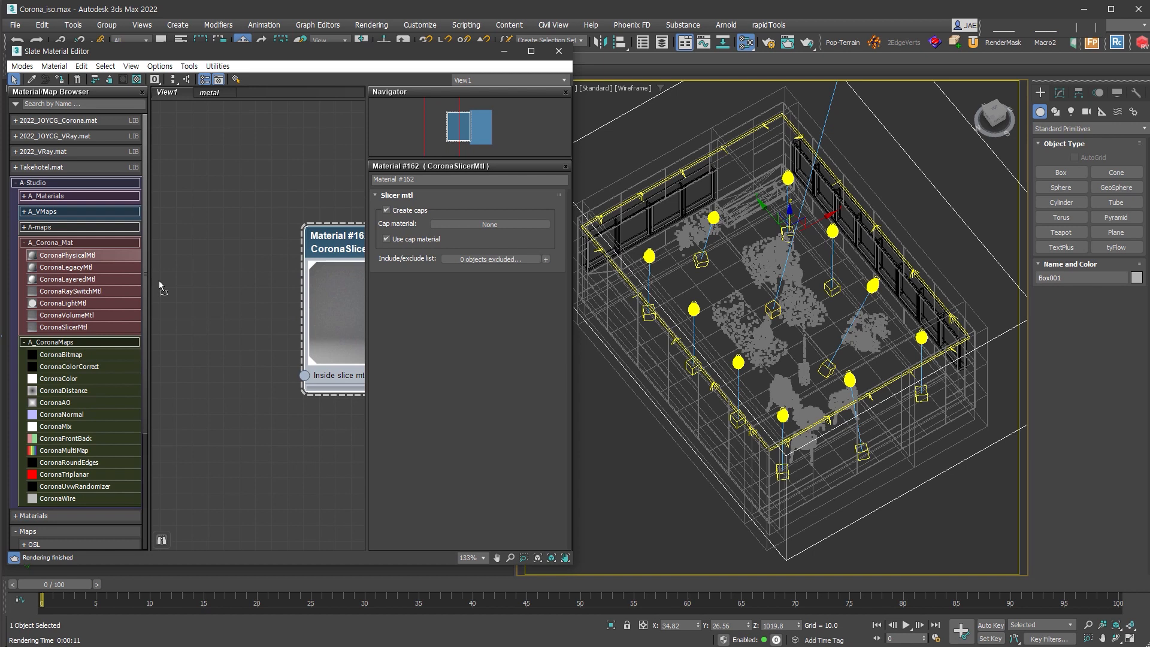
left_click_drag(210, 314, 210, 314)
double_click(225, 404)
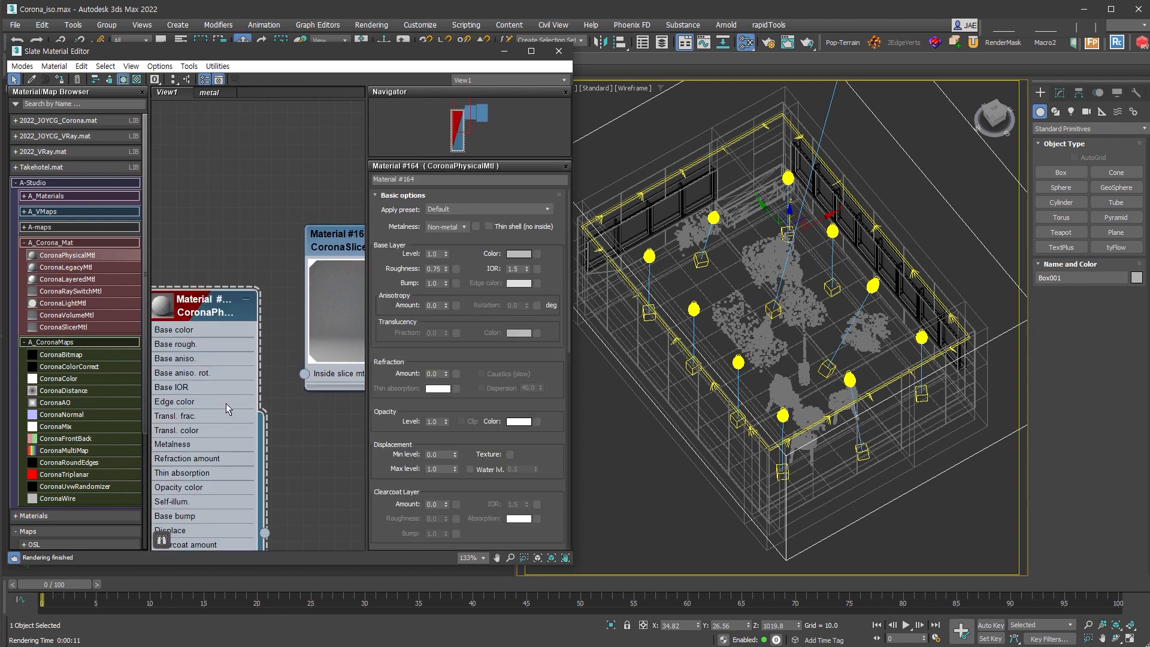
right_click(445, 254)
right_click(526, 269)
Collapse the black CoronaPhysicalMtl's unused slots and connect it to the Inside slice mtl input of the CoronaSlicerMtl
scroll(261, 358, "up", 4)
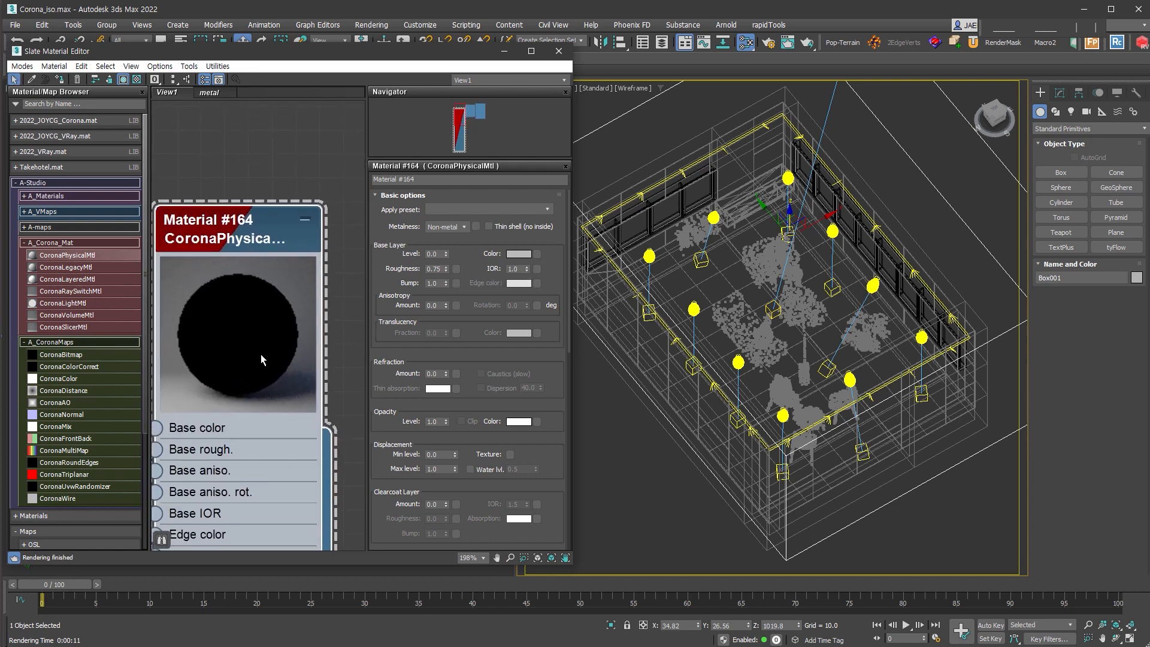
right_click(260, 352)
left_click(341, 549)
scroll(315, 349, "down", 3)
middle_click_drag(315, 350, 215, 351)
left_click_drag(229, 329, 275, 339)
scroll(275, 339, "down", 1)
double_click(314, 214)
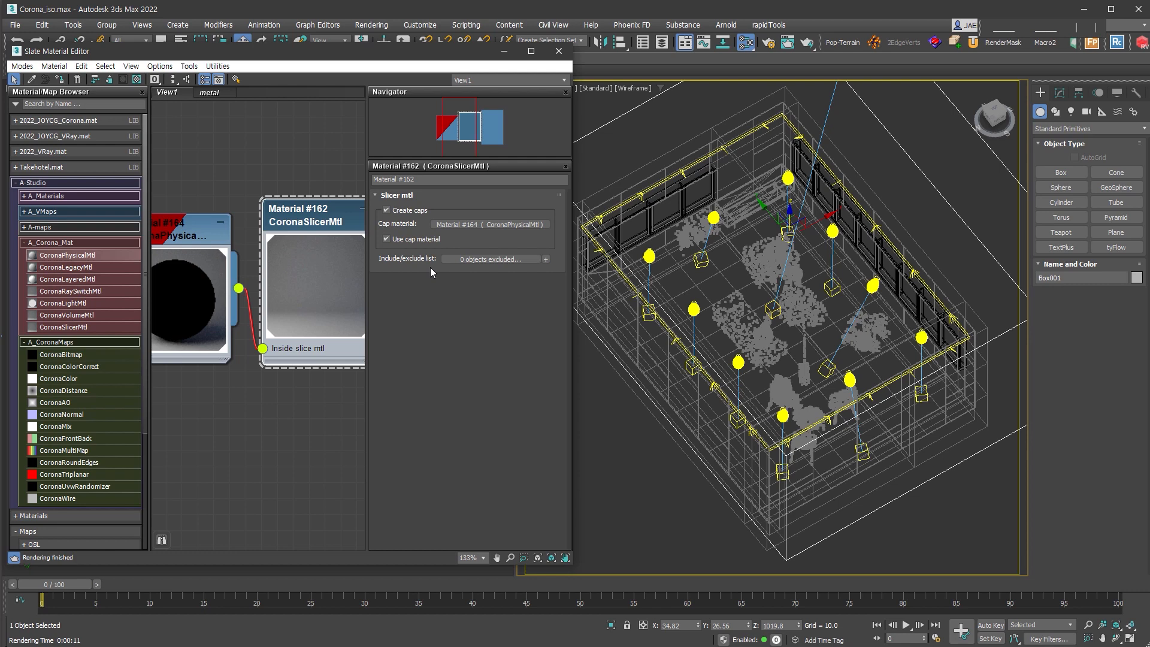
double_click(173, 279)
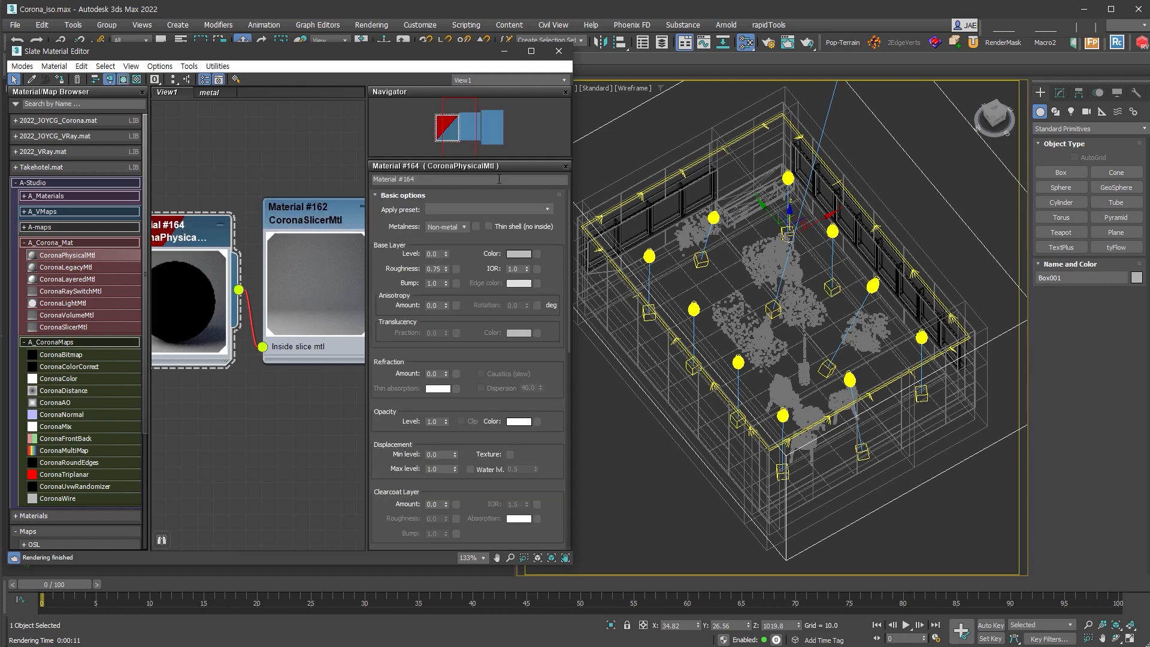
Close the material editor and insert two edge loops across the length of the slicing box
key("m")
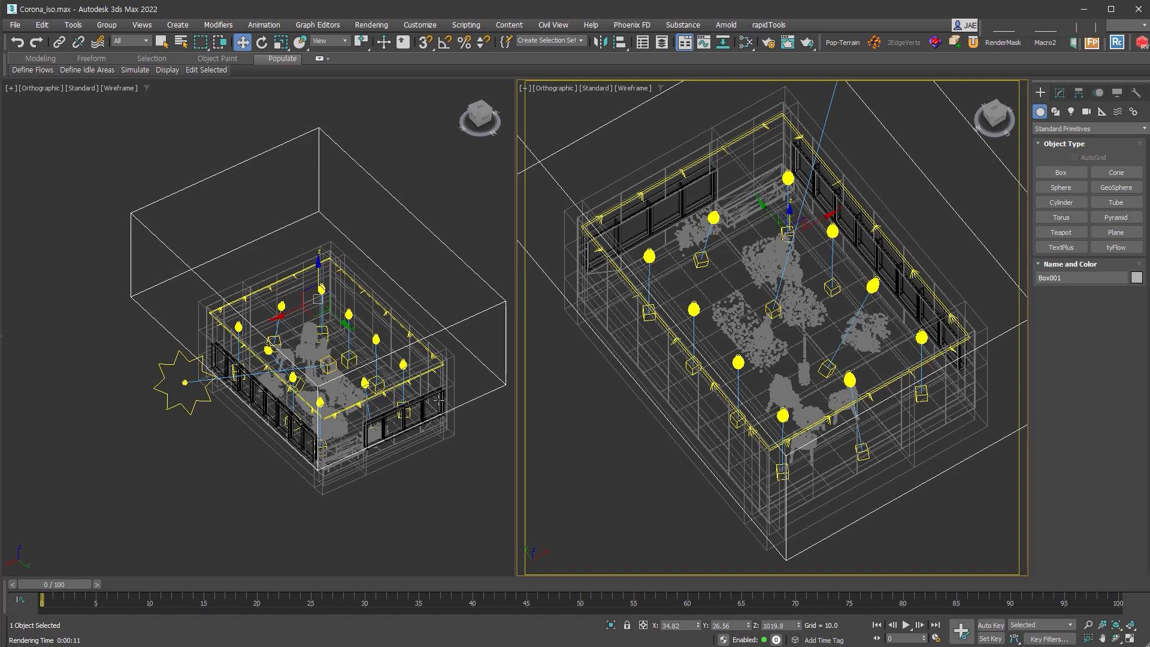
middle_click_drag(200, 392, 279, 347, "alt")
key("1")
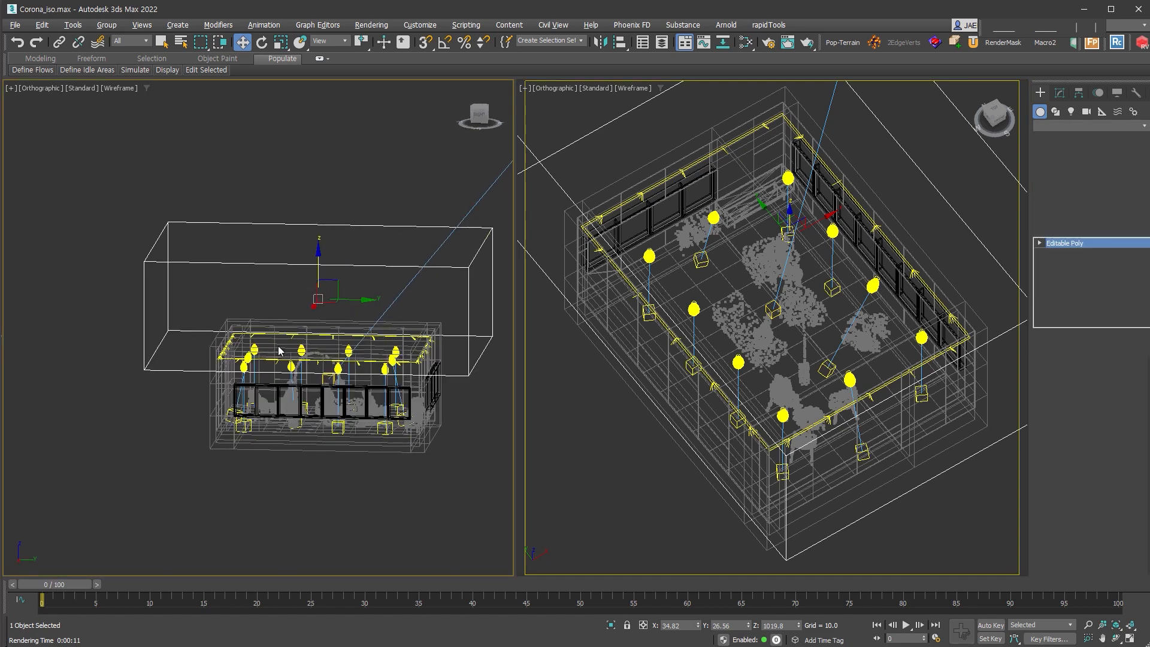
key("alt+1")
left_click(278, 351)
left_click(343, 317)
Move the bottom polygon of the slicing box's end segment down into the room to make a stepped cut, and exit sub-object editing
key("w")
key("4")
left_click(443, 355)
middle_click_drag(443, 356, 421, 351, "alt")
left_click_drag(418, 322, 417, 342)
middle_click_drag(419, 340, 252, 381, "alt")
middle_click_drag(446, 361, 458, 389, "alt")
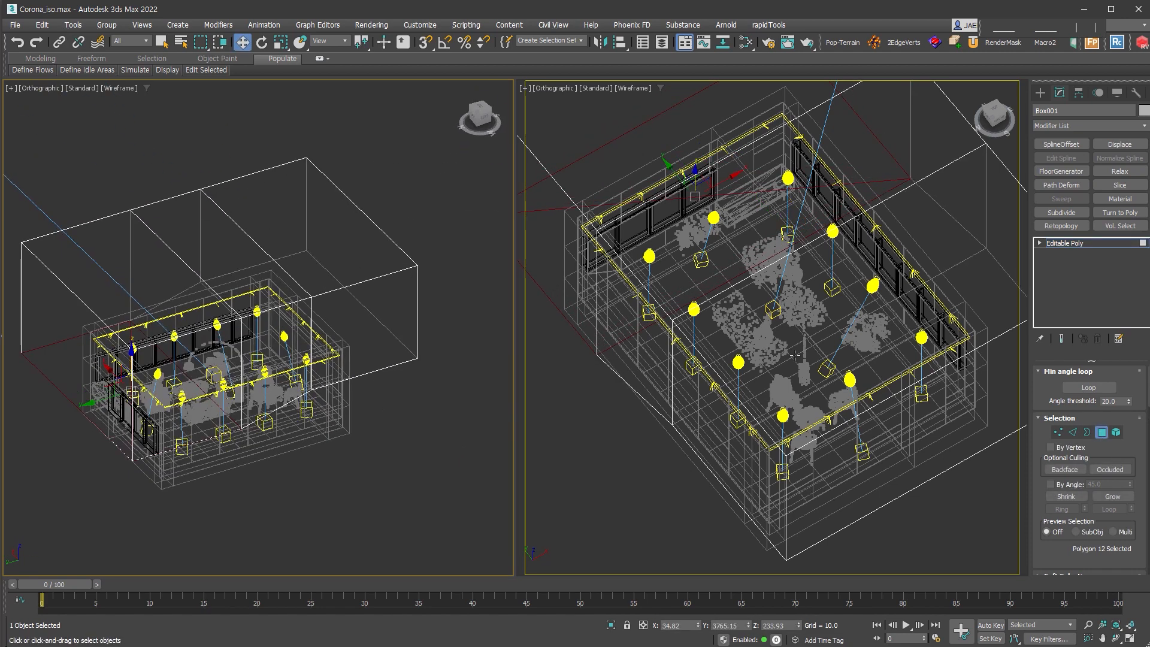
left_click(1117, 244)
Test-render the room with the reshaped slicing box, stop the render and minimize the frame buffer
key("shift+q")
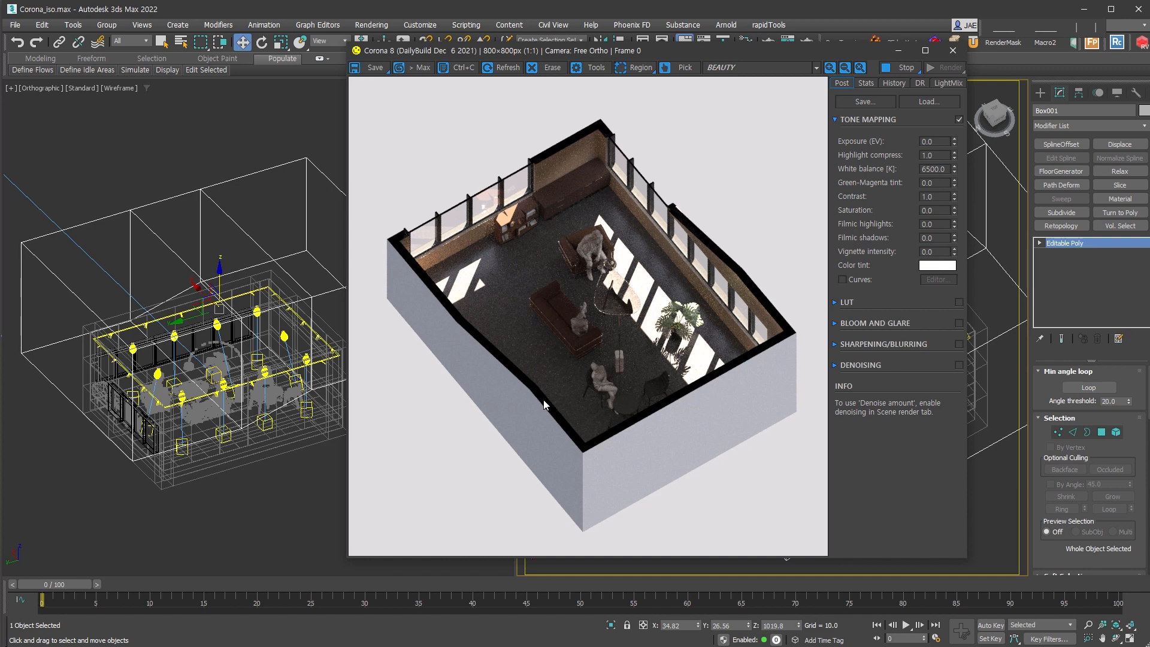
left_click(902, 67)
left_click(899, 54)
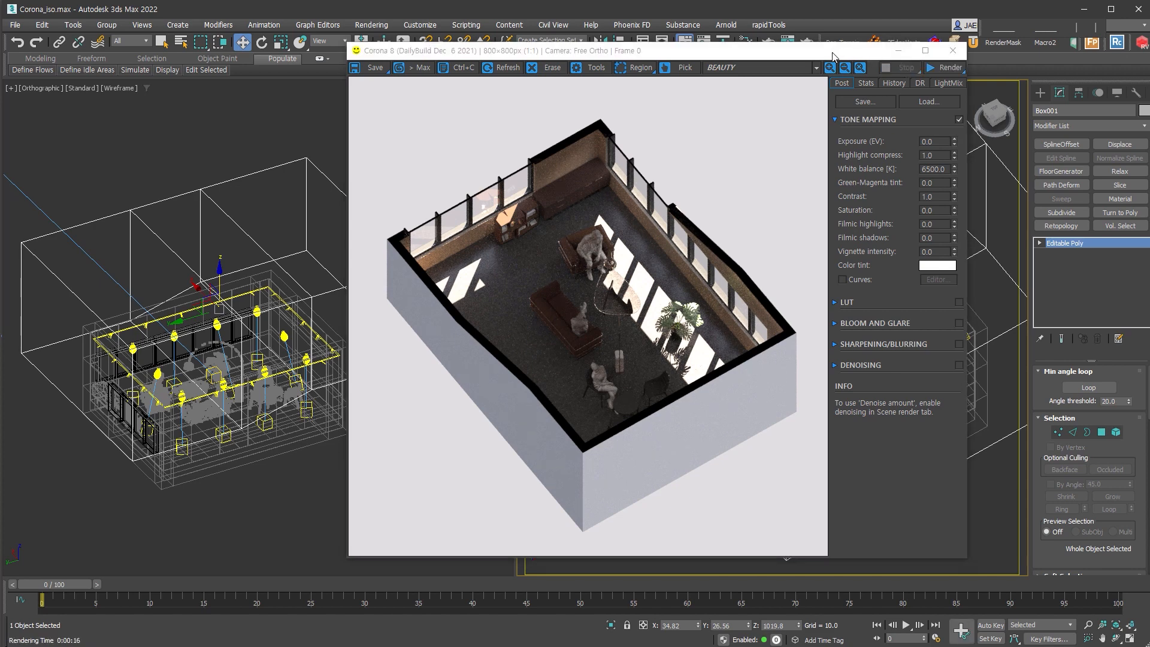
Generate an interactive LightMix with layers separated by Instanced Lights and check the resulting render elements
left_click(767, 43)
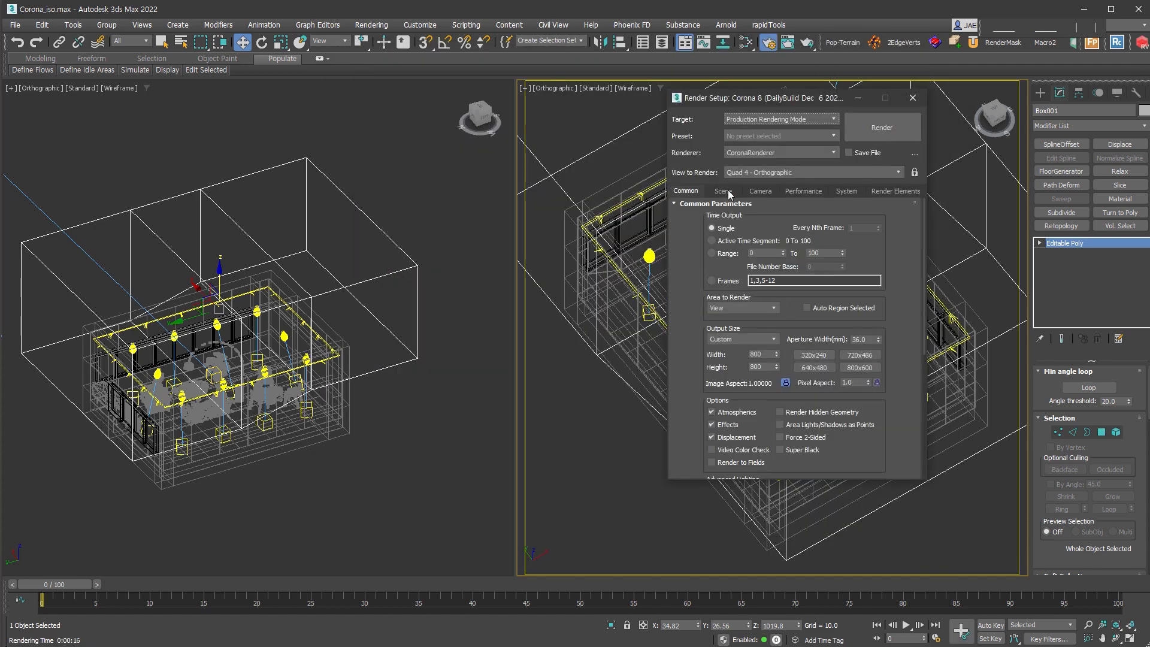
left_click(725, 190)
left_click(714, 232)
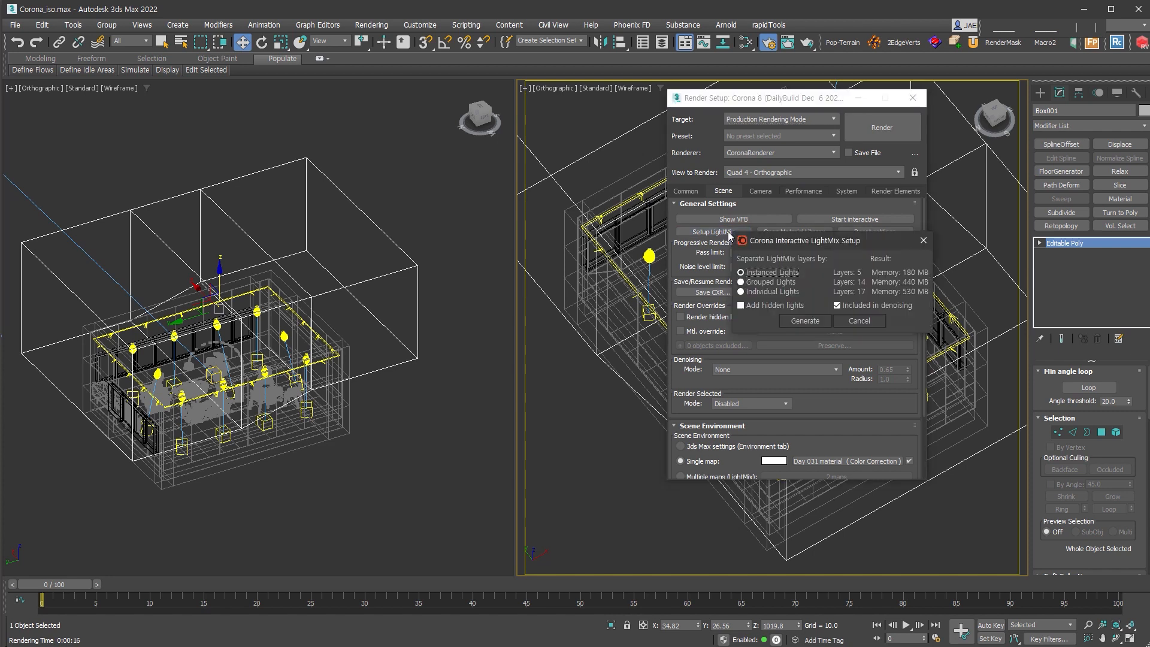
left_click(805, 321)
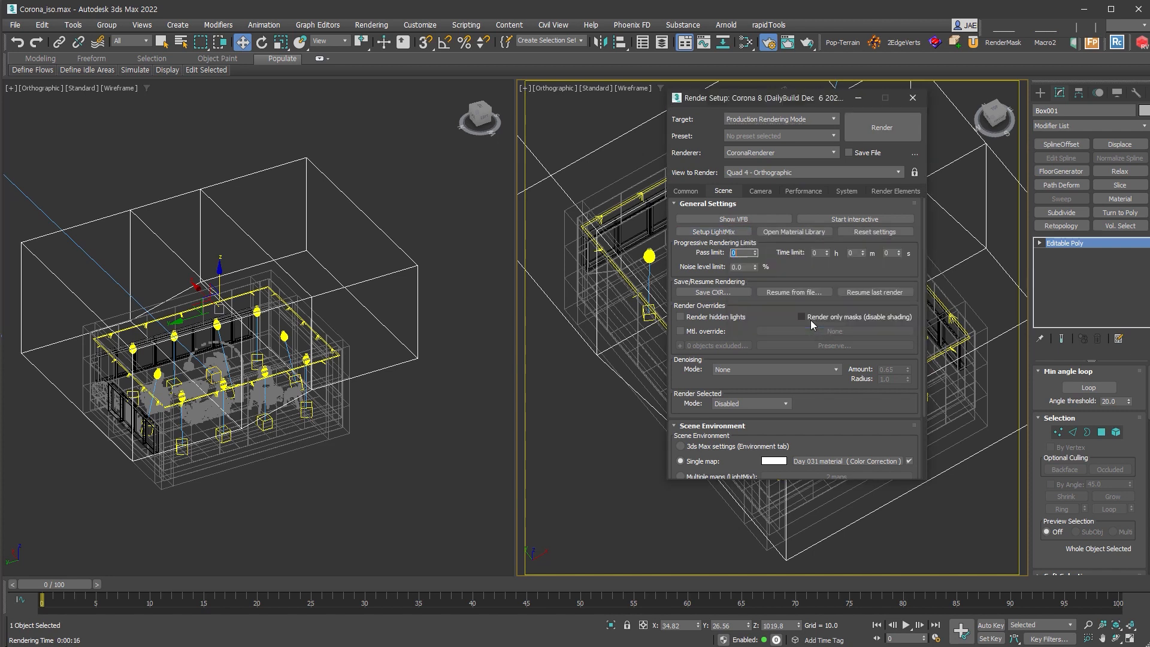
left_click(894, 191)
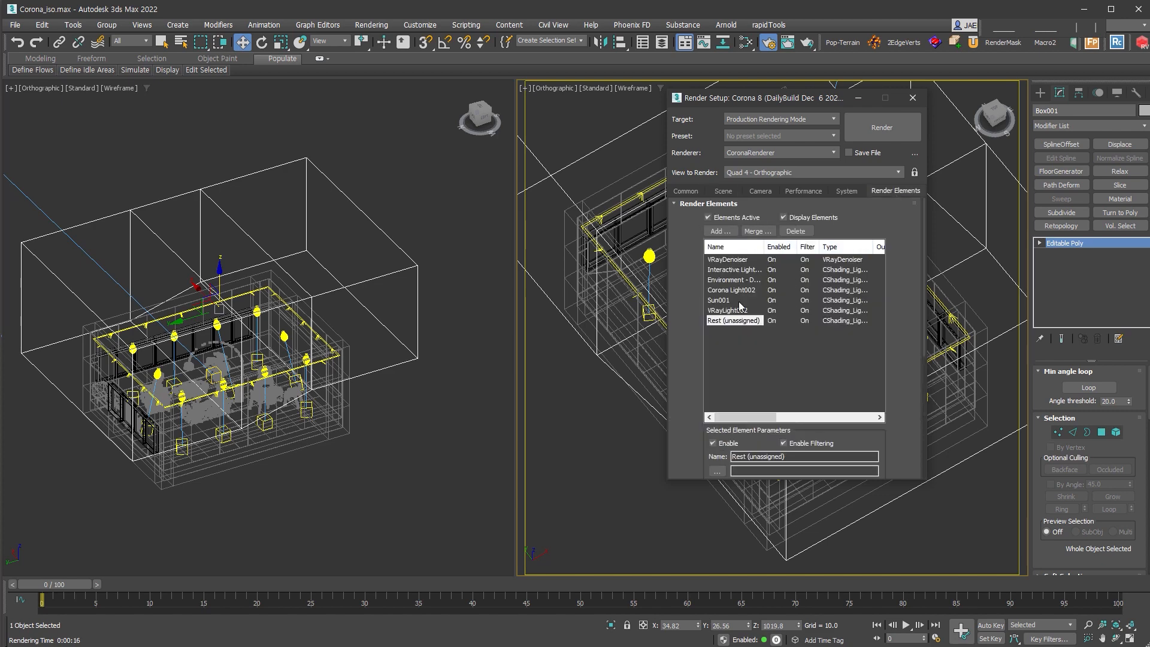
Render the room and adjust its LightMix: Corona Light002 to 2.16 with a warm color and Sun001 to 0.69
left_click(685, 191)
left_click(897, 127)
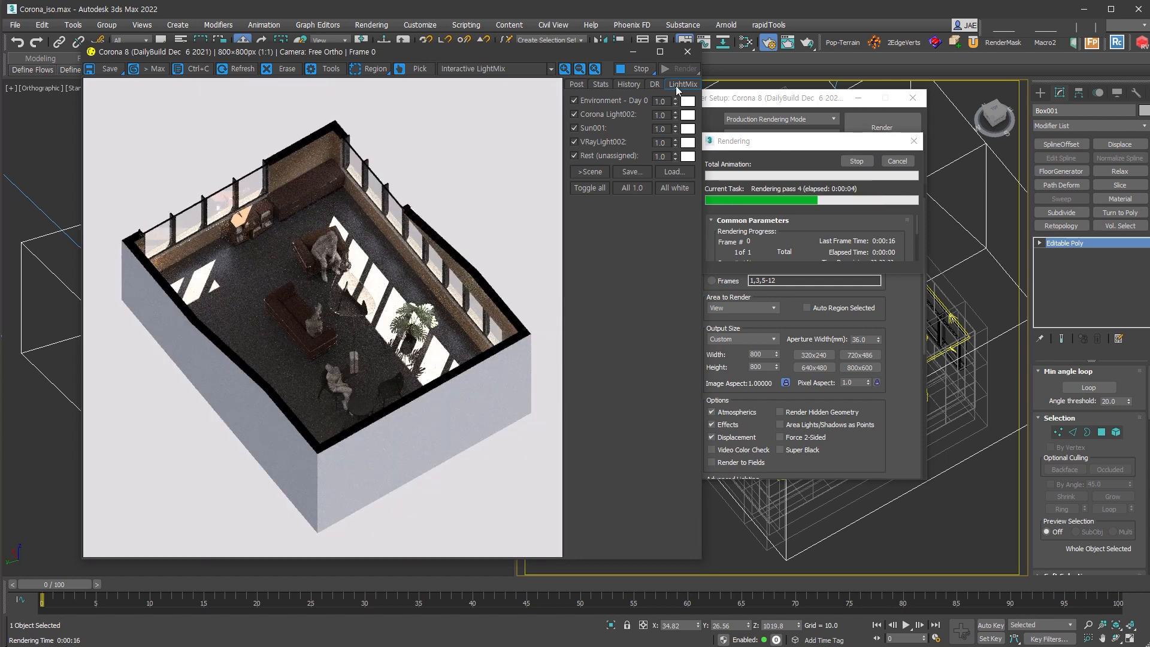
left_click_drag(675, 114, 690, 9)
left_click(688, 115)
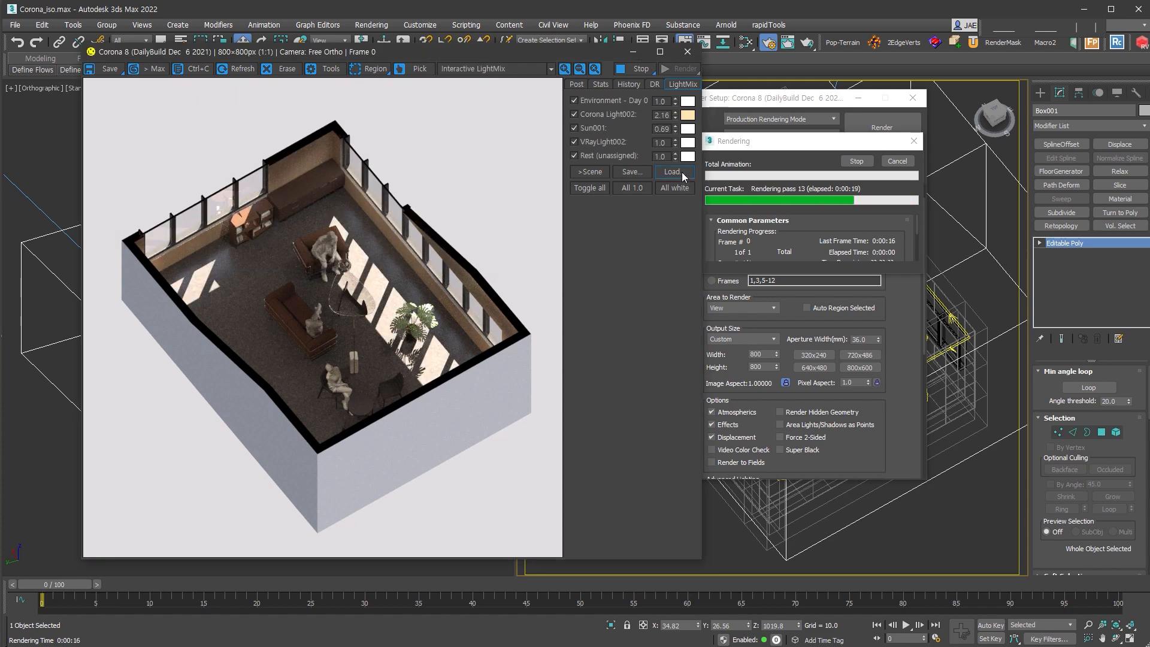
Enable curves and the Adanmq_Ag..._Vista_100 LUT at 0.71 opacity, set exposure to 0.30 and highlight compress to 2.0, and stop the render
left_click(576, 85)
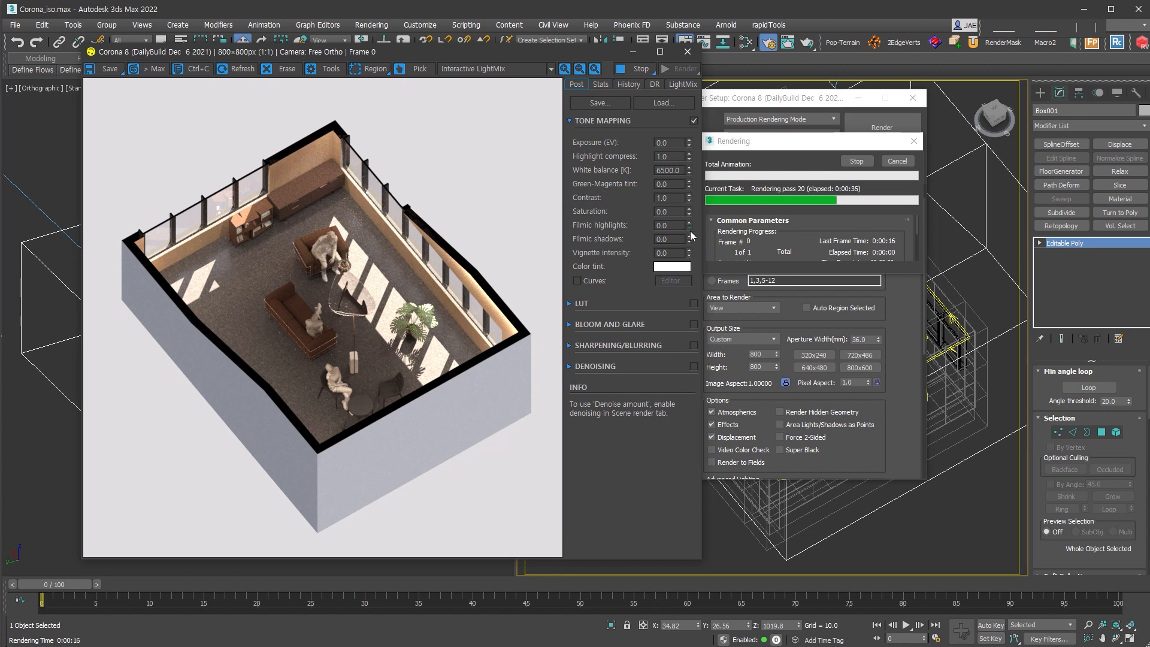
left_click(577, 281)
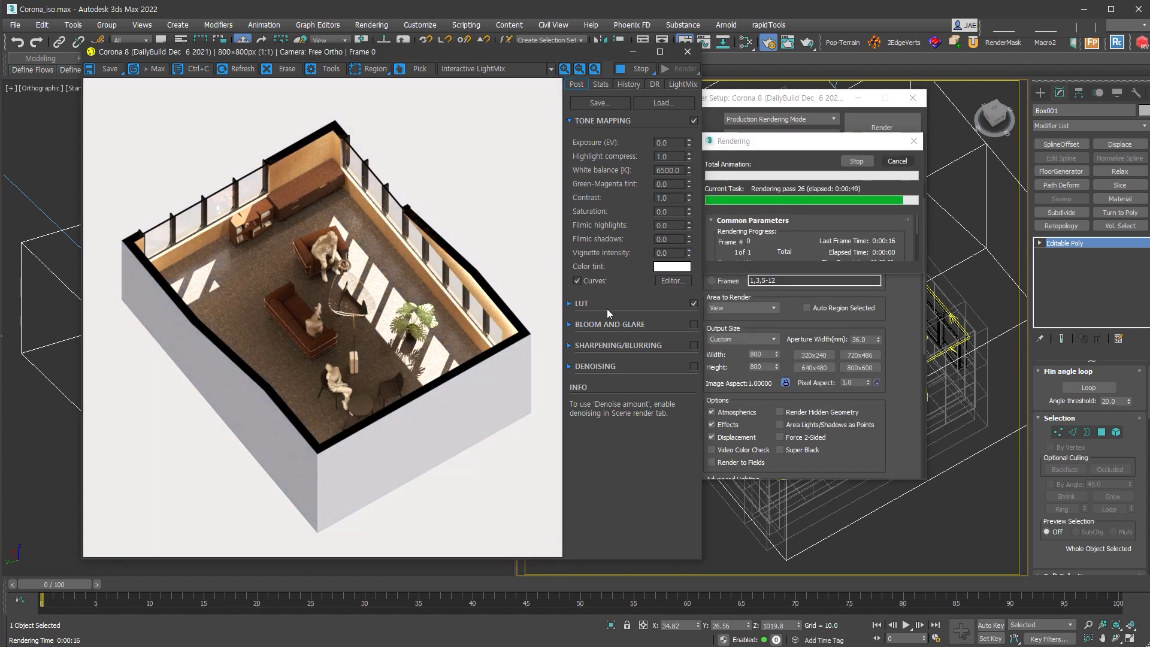
left_click(628, 339)
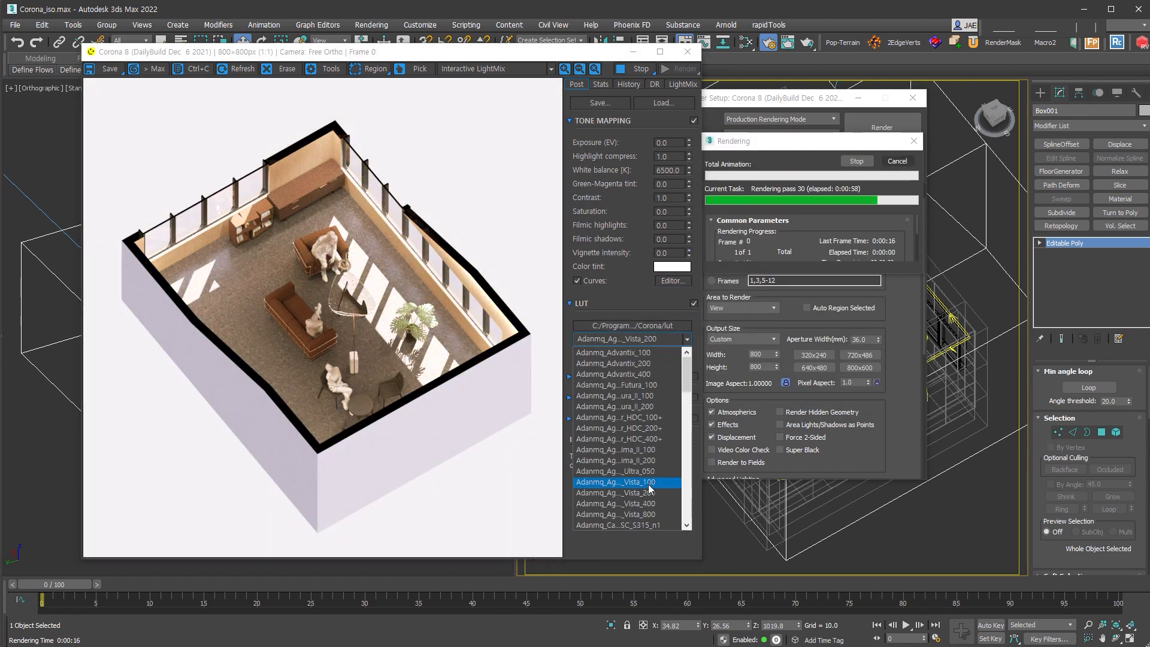
left_click(628, 479)
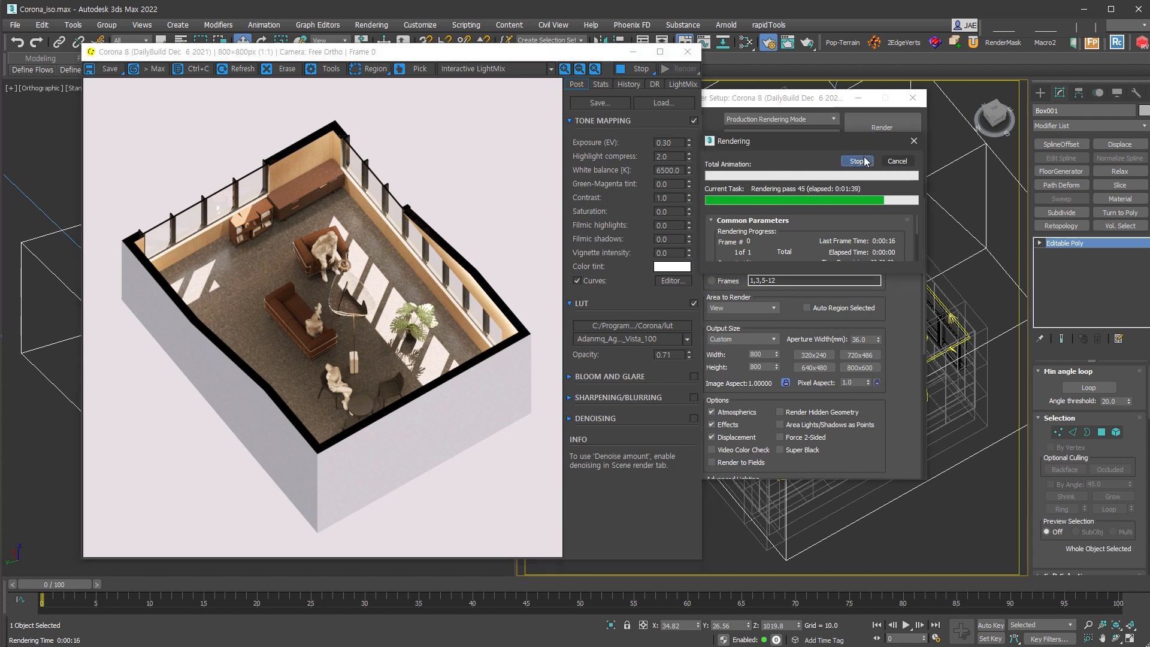
left_click_drag(494, 53, 476, 48)
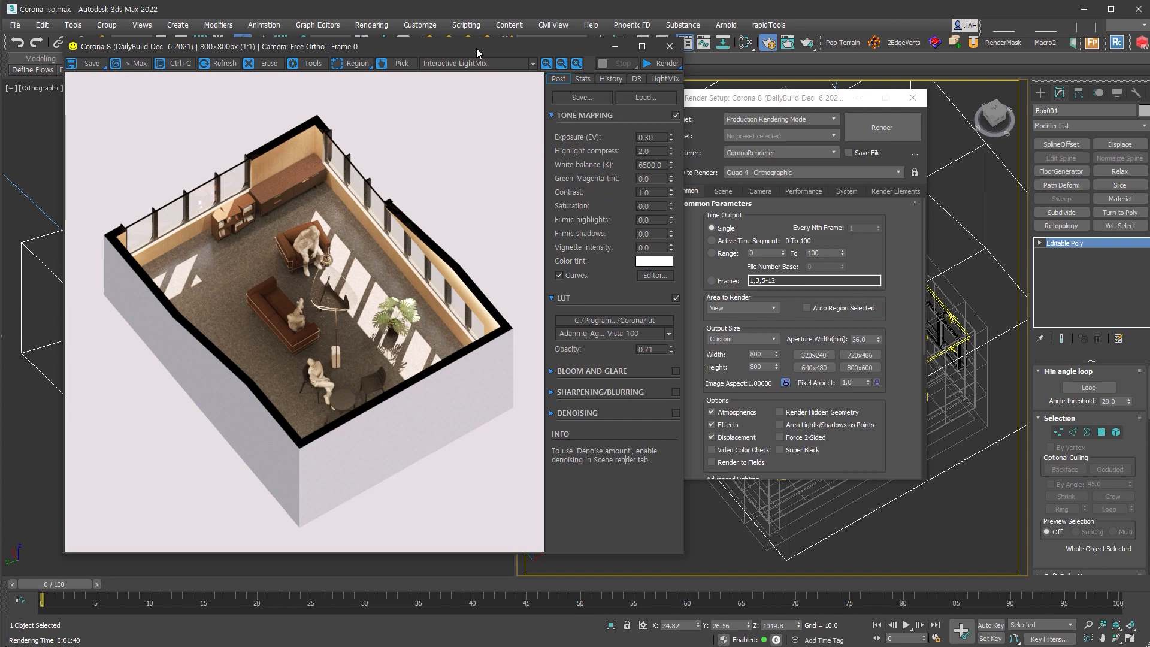